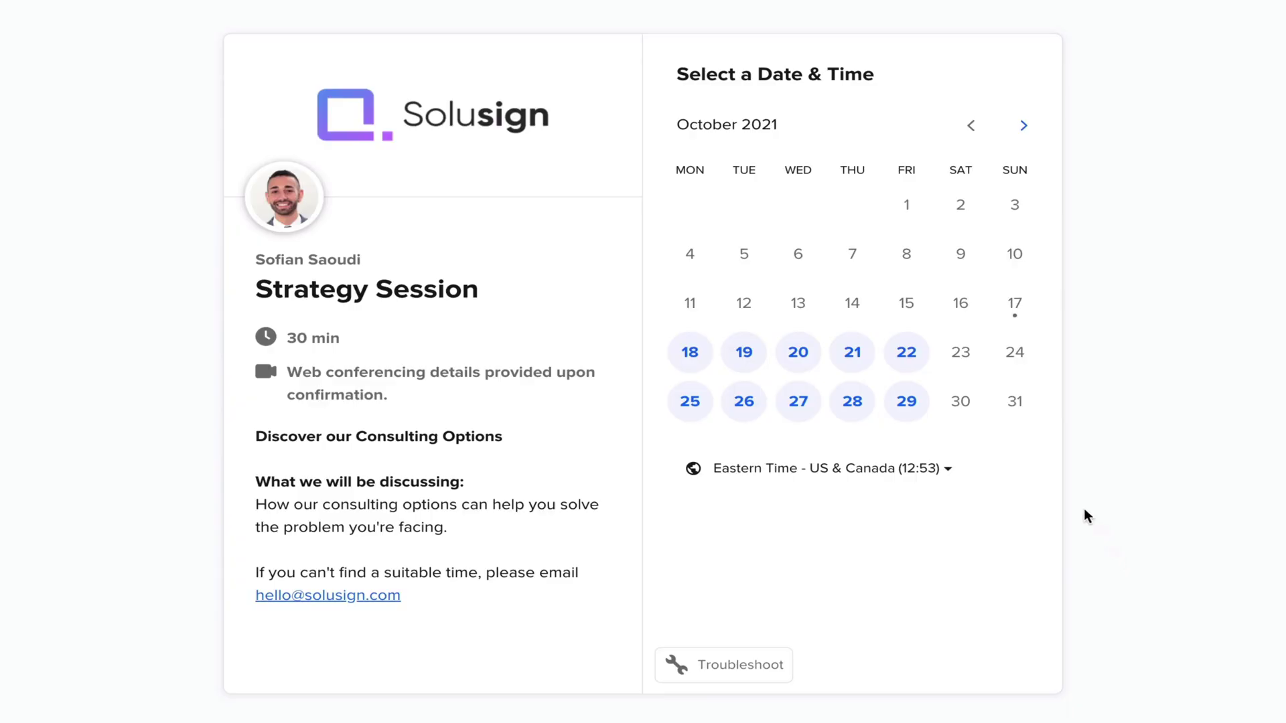
Book the Strategy Session for Monday, October 18 at 14:00
click(702, 354)
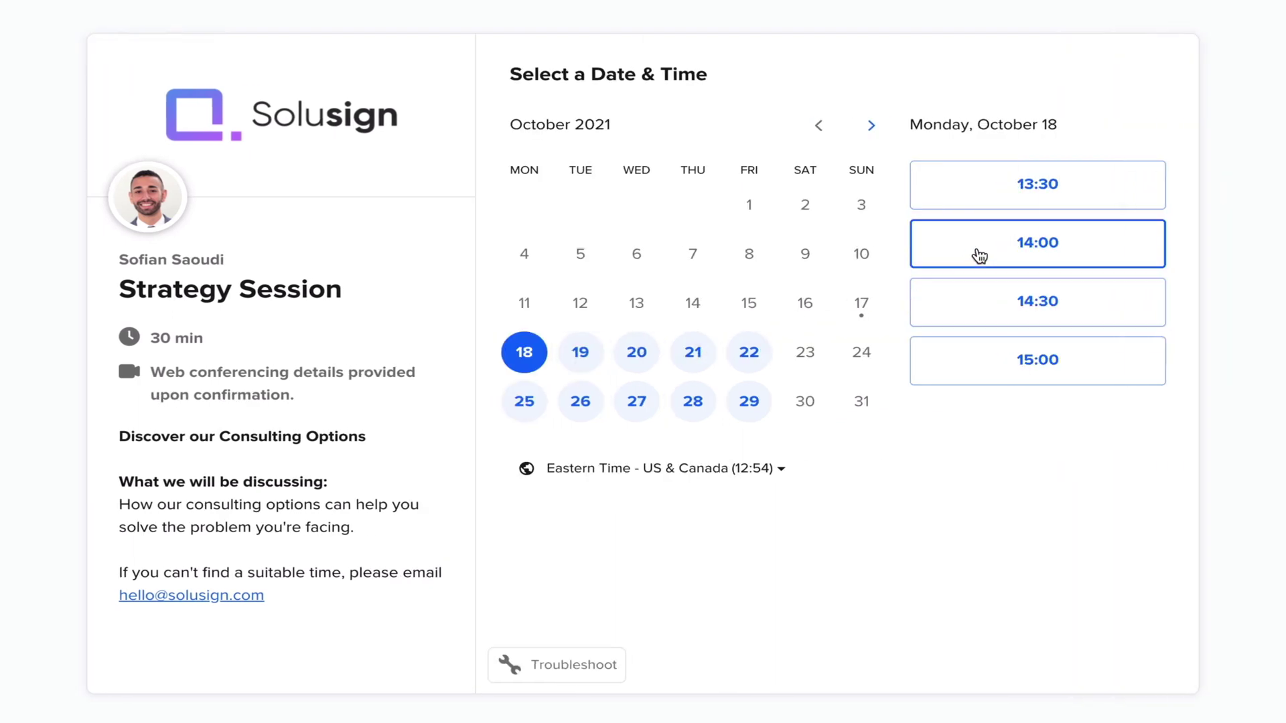
click(976, 253)
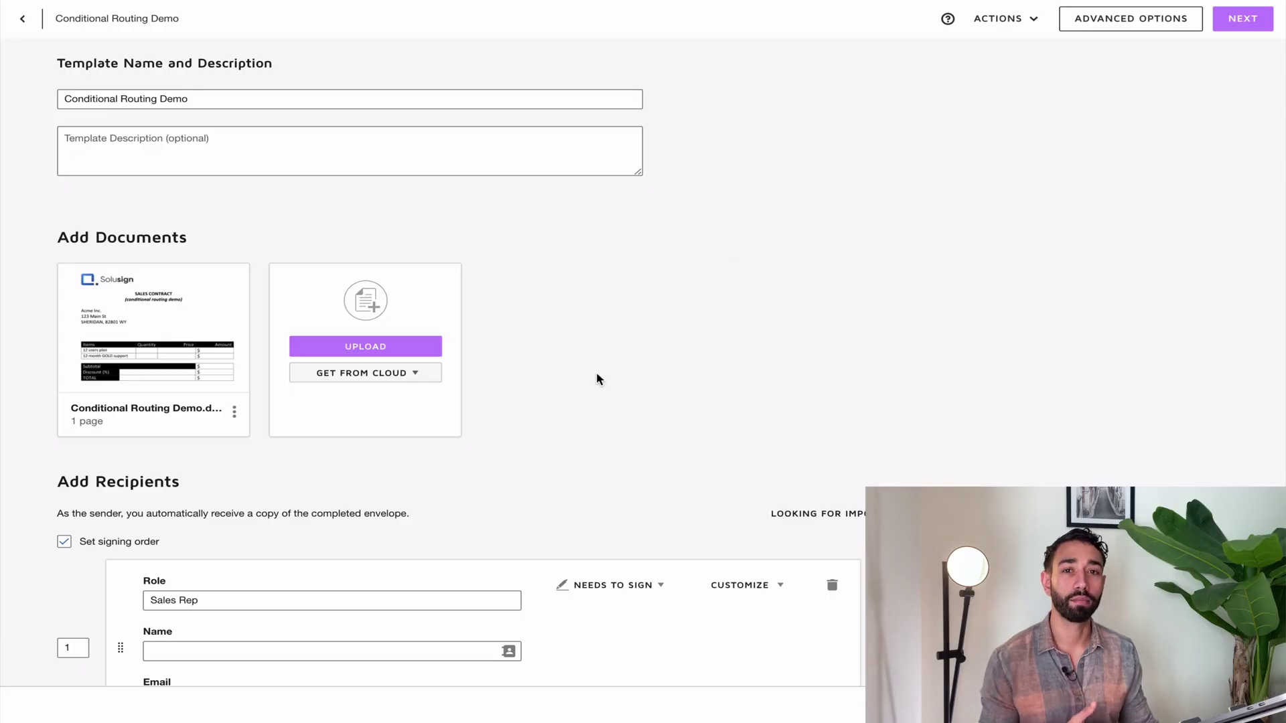
Preview the uploaded sales contract thumbnail, then close the preview
scroll(965, 469, down, 4)
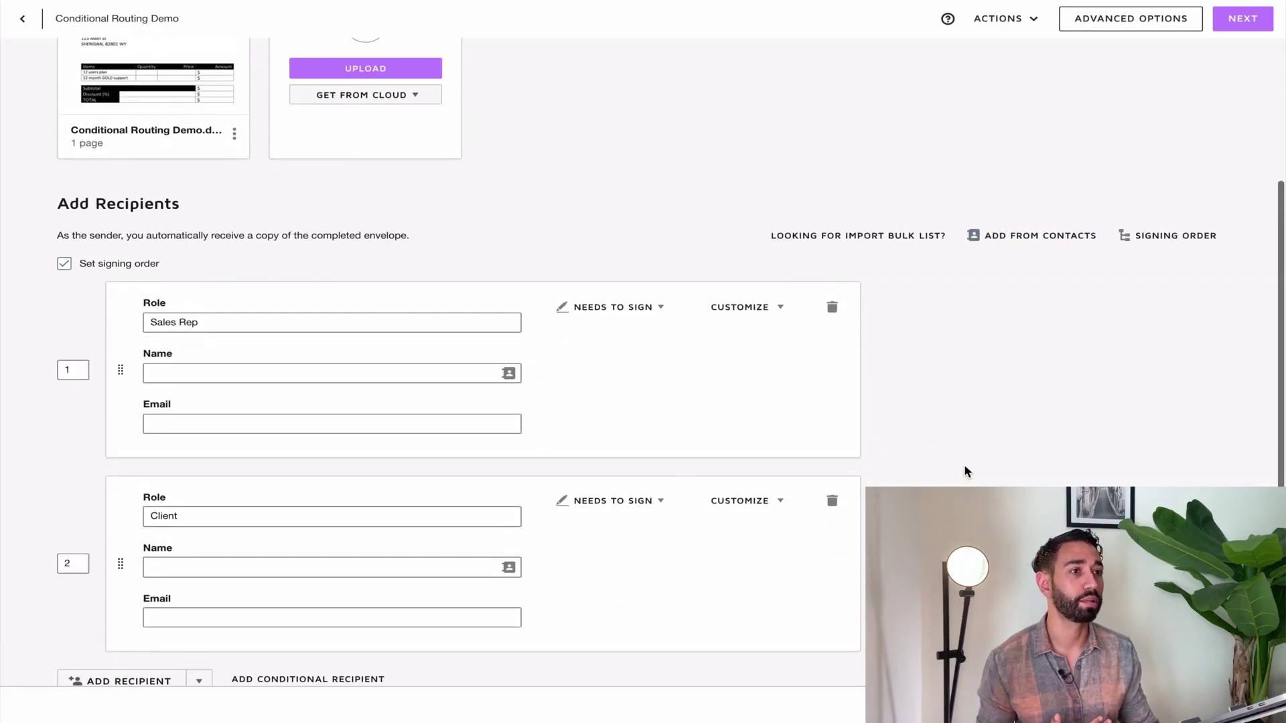
scroll(965, 472, up, 2)
click(144, 190)
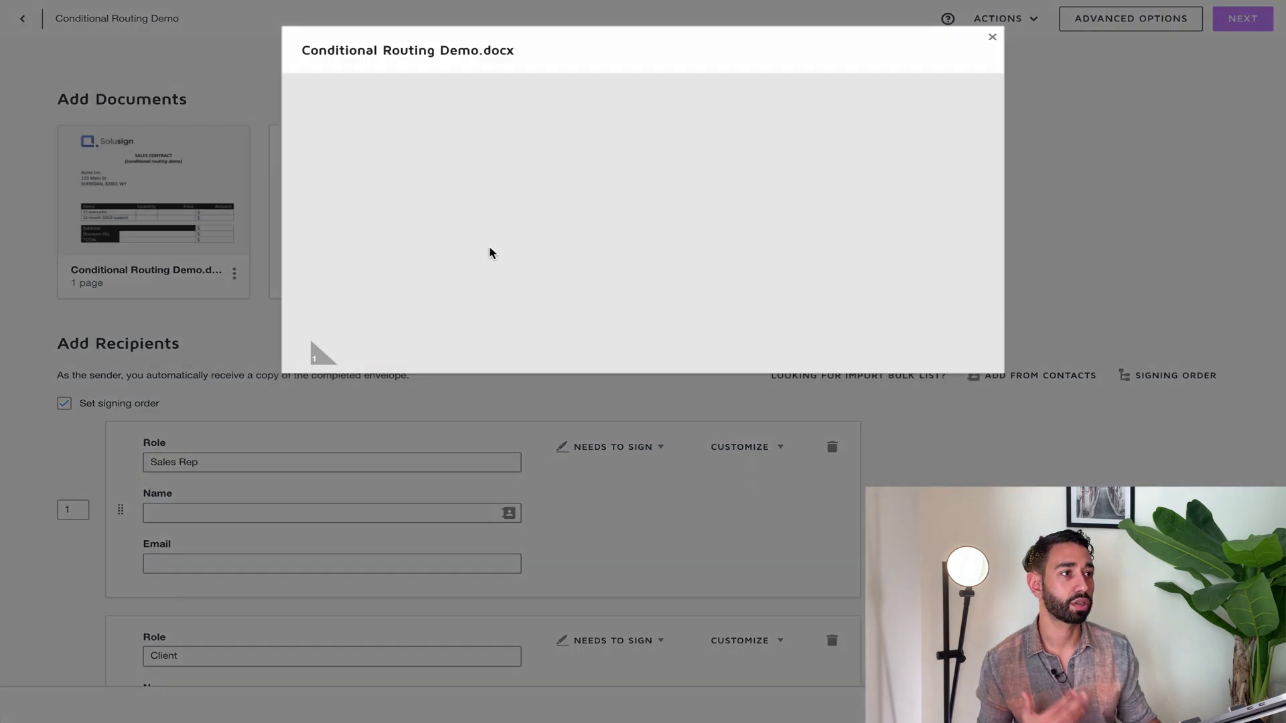
scroll(714, 345, down, 1)
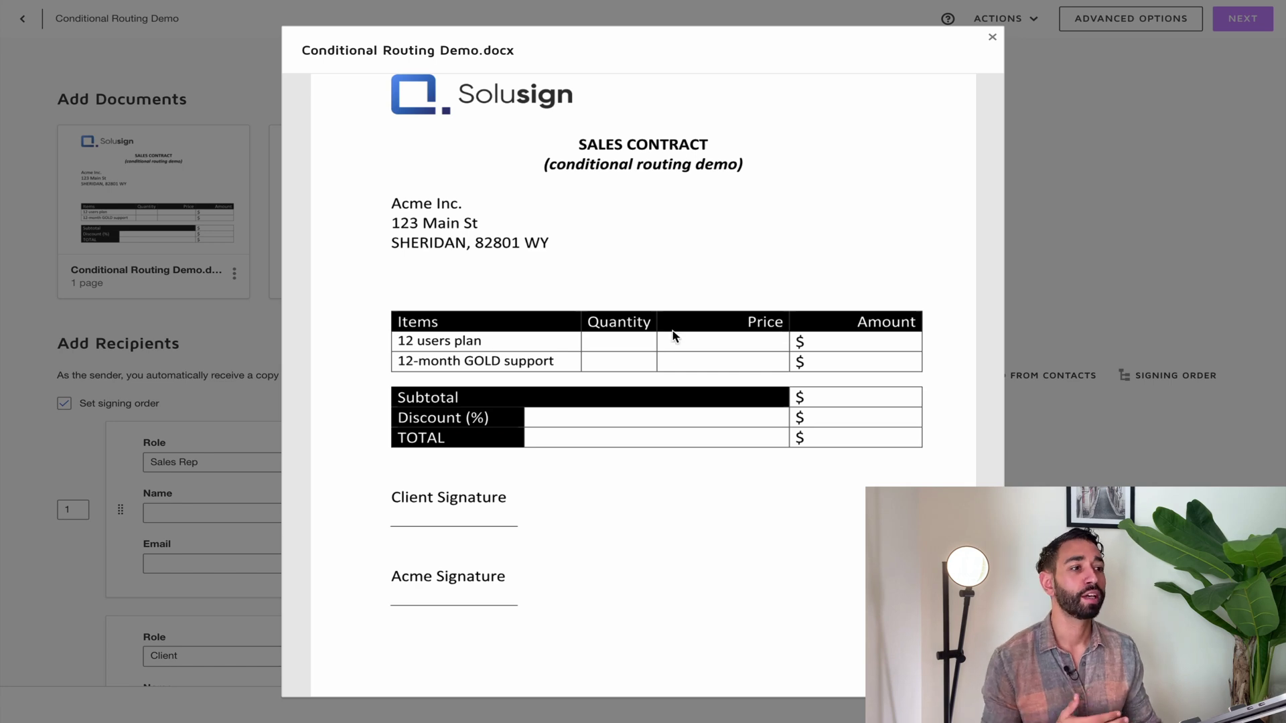
scroll(527, 359, up, 1)
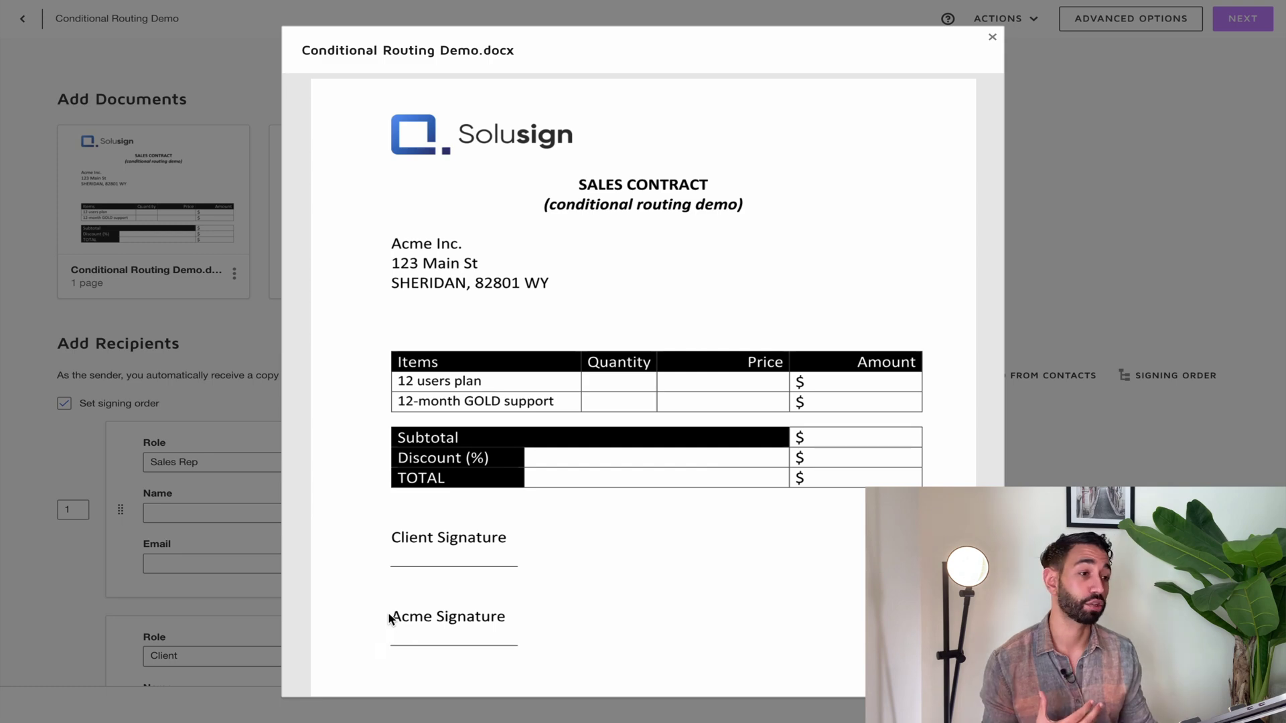
click(241, 574)
Scroll down through the template's recipients list
scroll(573, 534, down, 3)
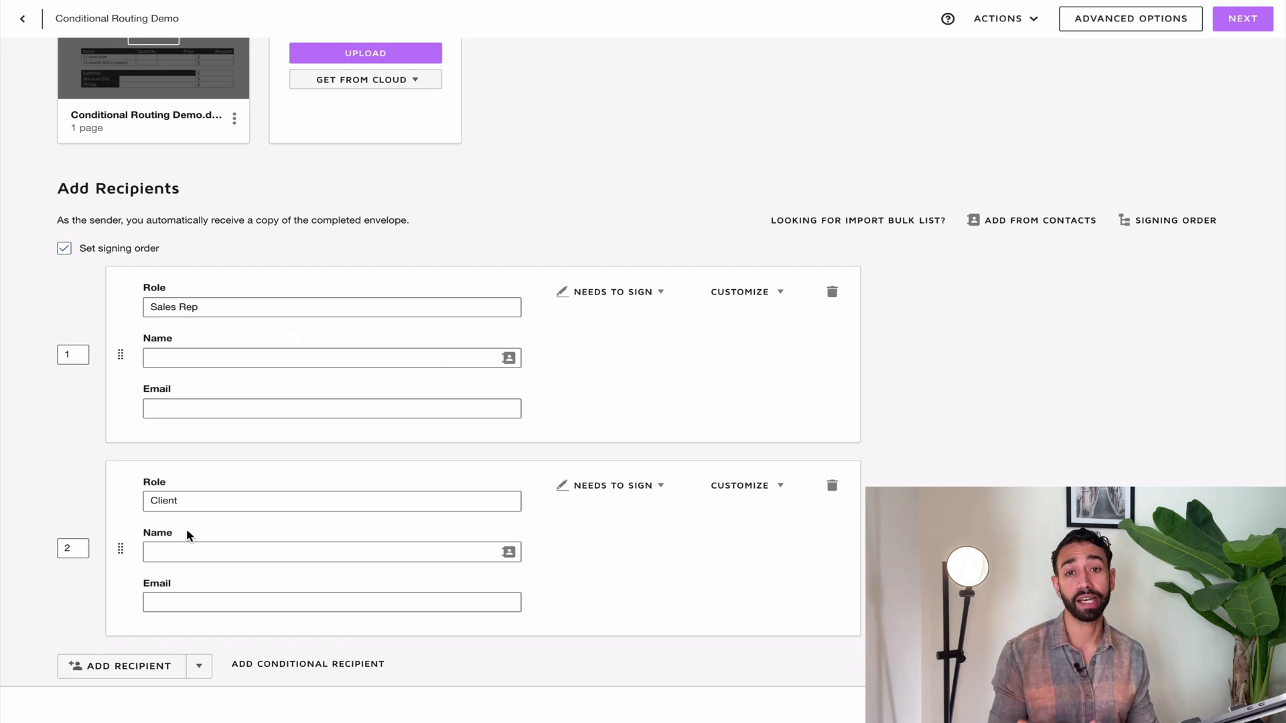
scroll(307, 506, down, 1)
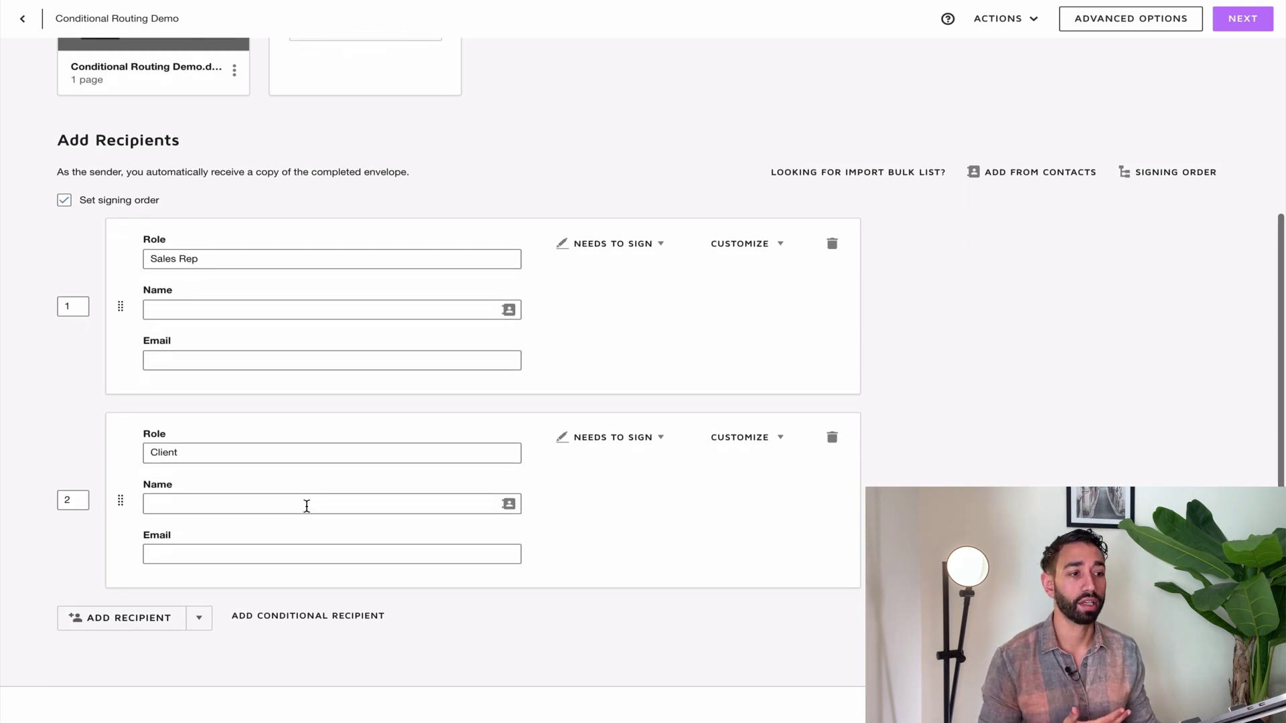
scroll(552, 553, down, 2)
scroll(429, 362, down, 1)
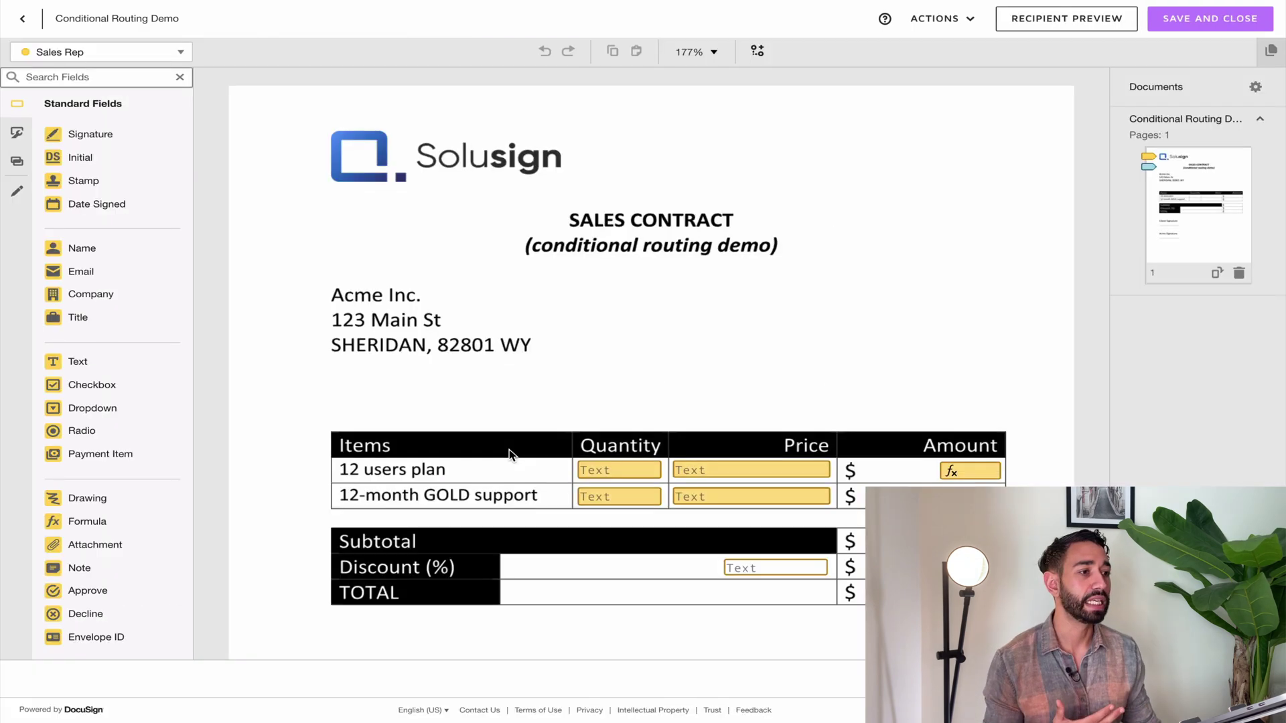
scroll(509, 449, down, 3)
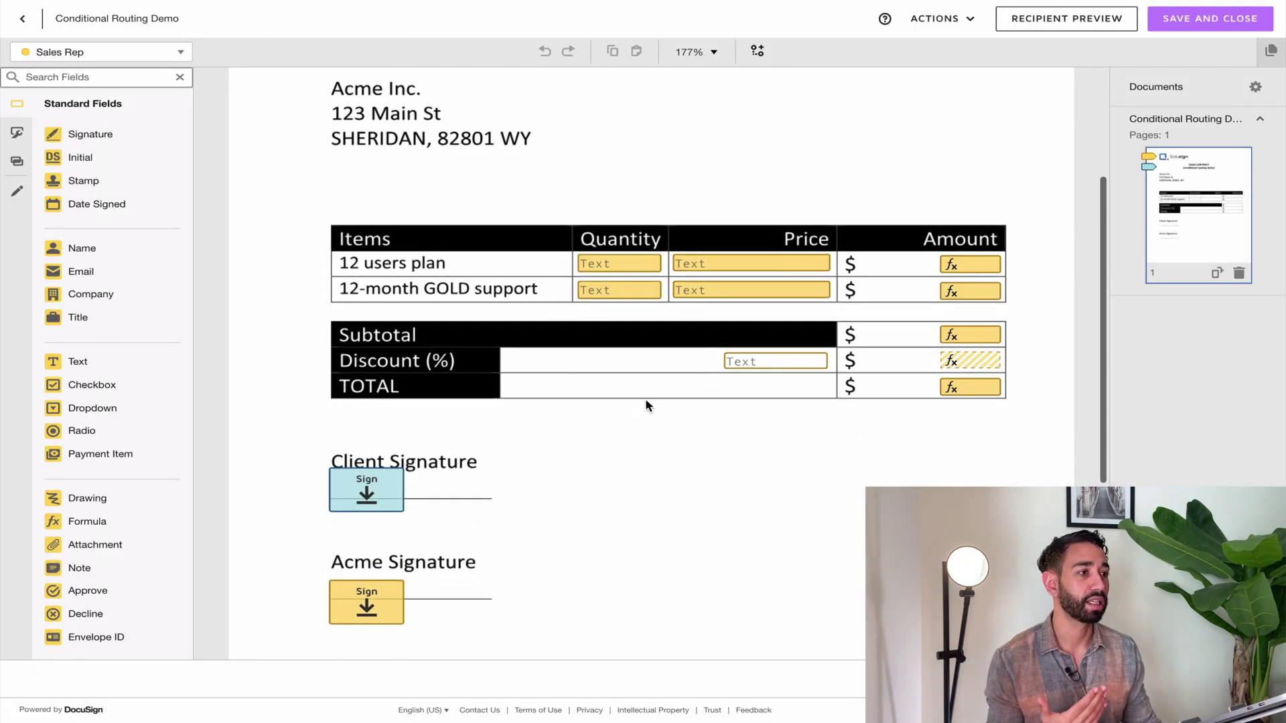
Select and deselect the Discount (%) field, then return to the template setup page
click(760, 365)
scroll(764, 375, up, 3)
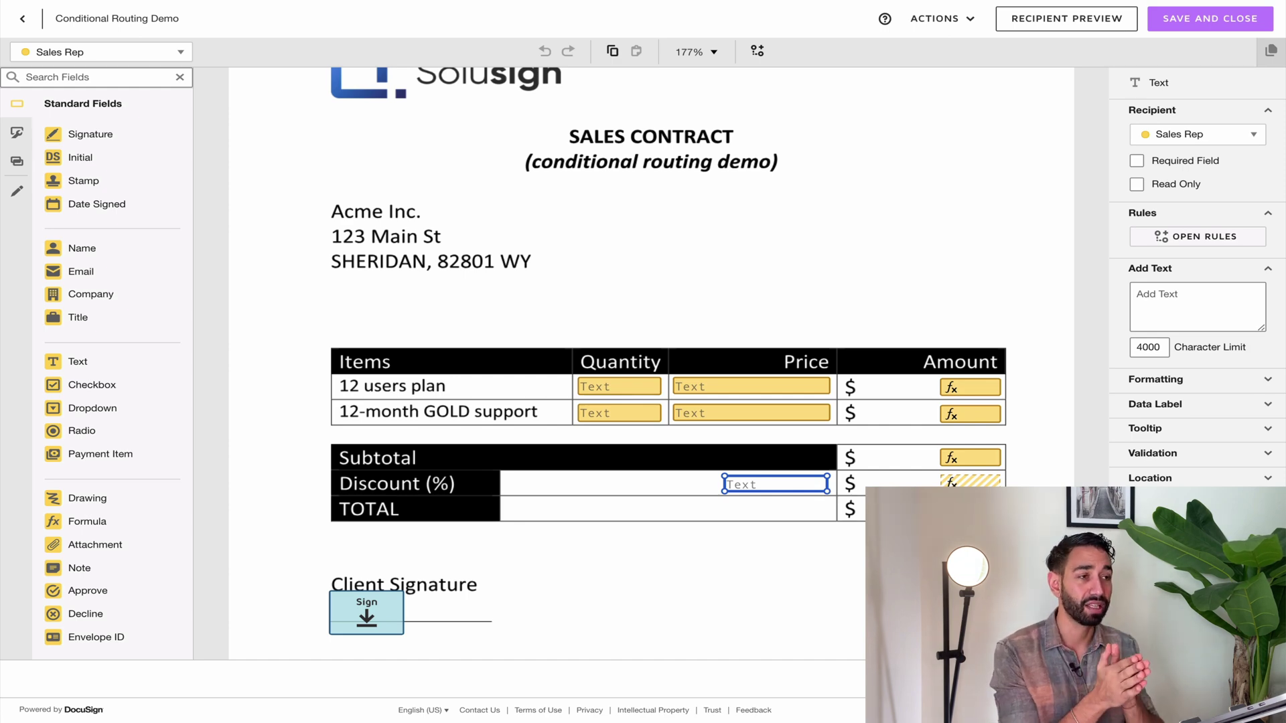
click(774, 215)
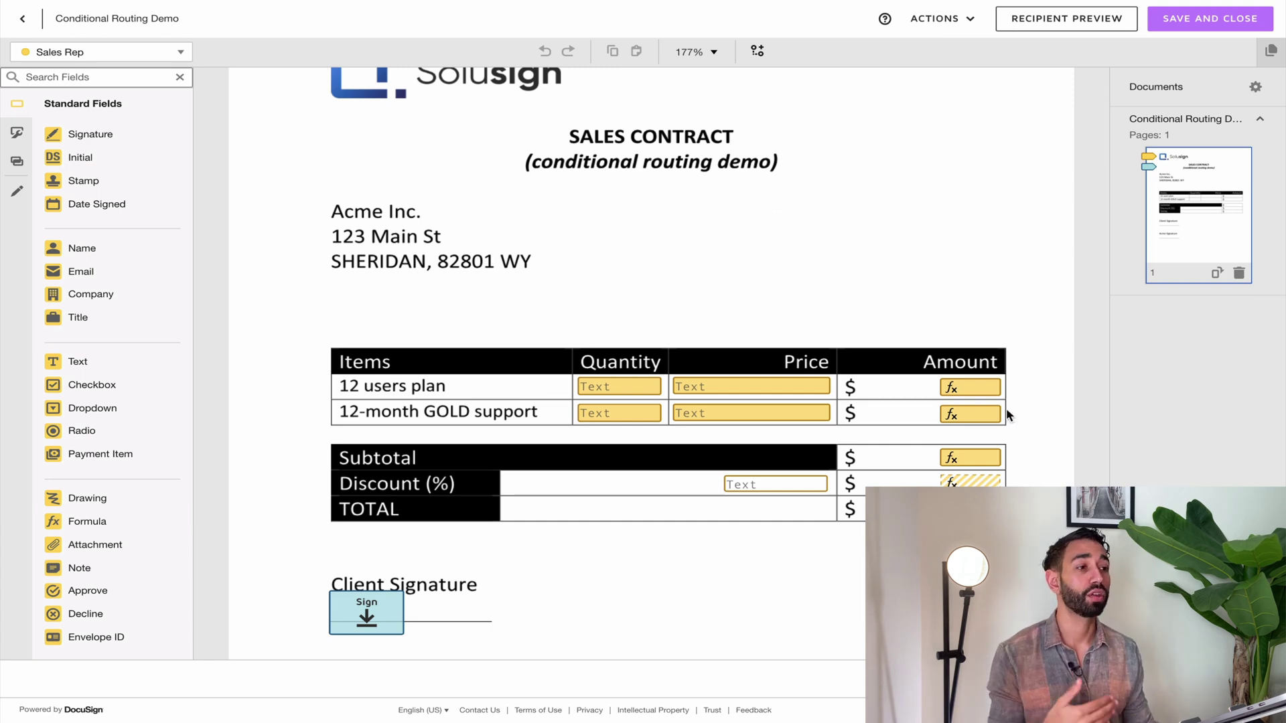
scroll(777, 484, down, 3)
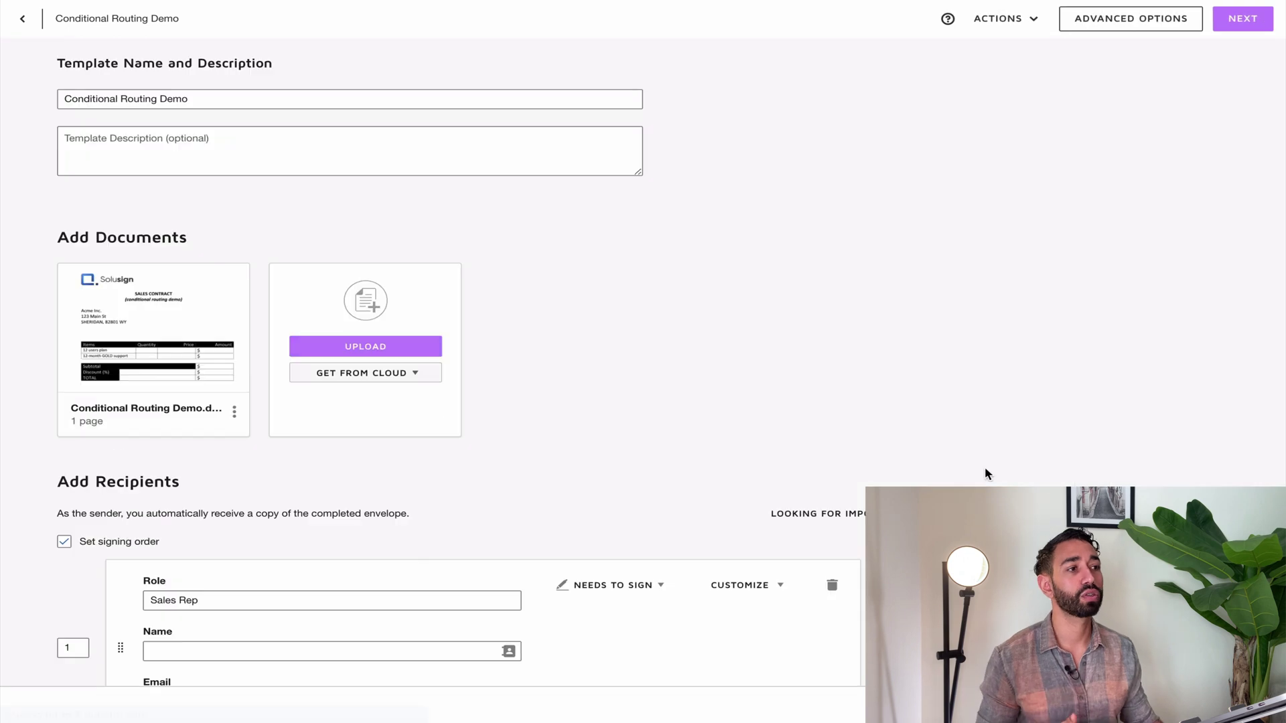
Save an 'Approval Group' conditional recipient with role Sales Manager, plus its name and e-mail
scroll(532, 380, down, 5)
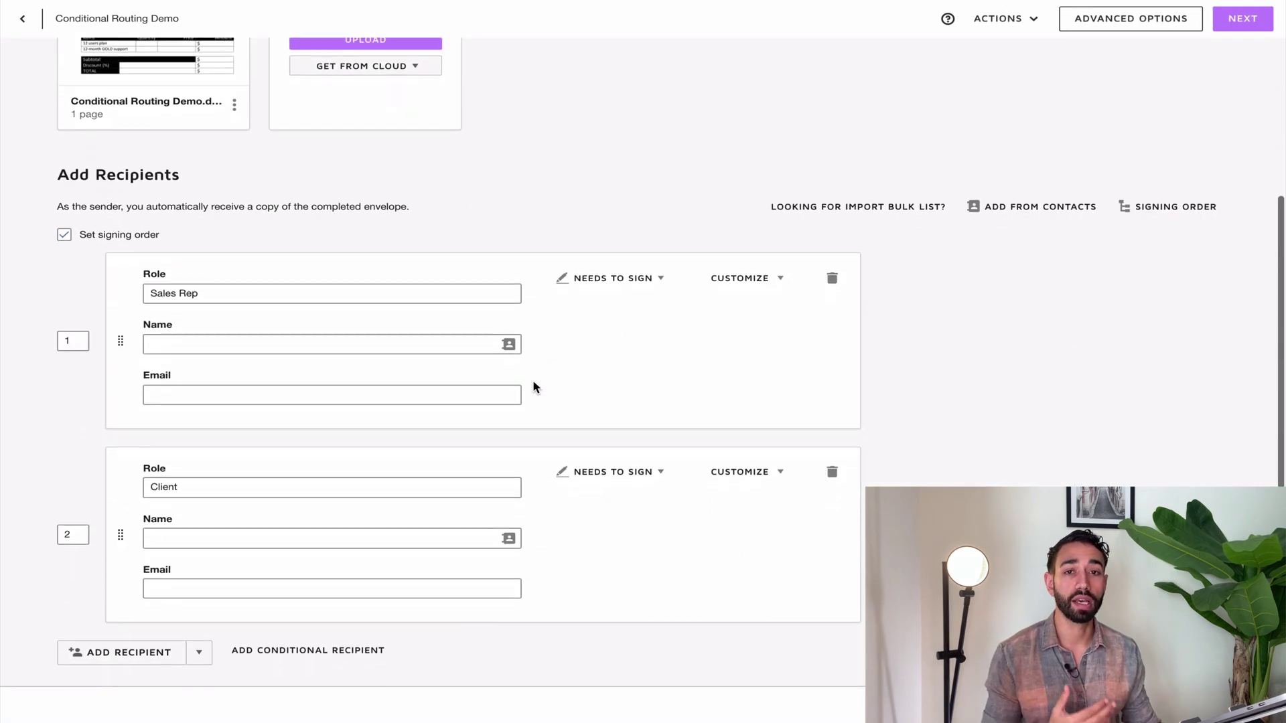
scroll(491, 472, down, 2)
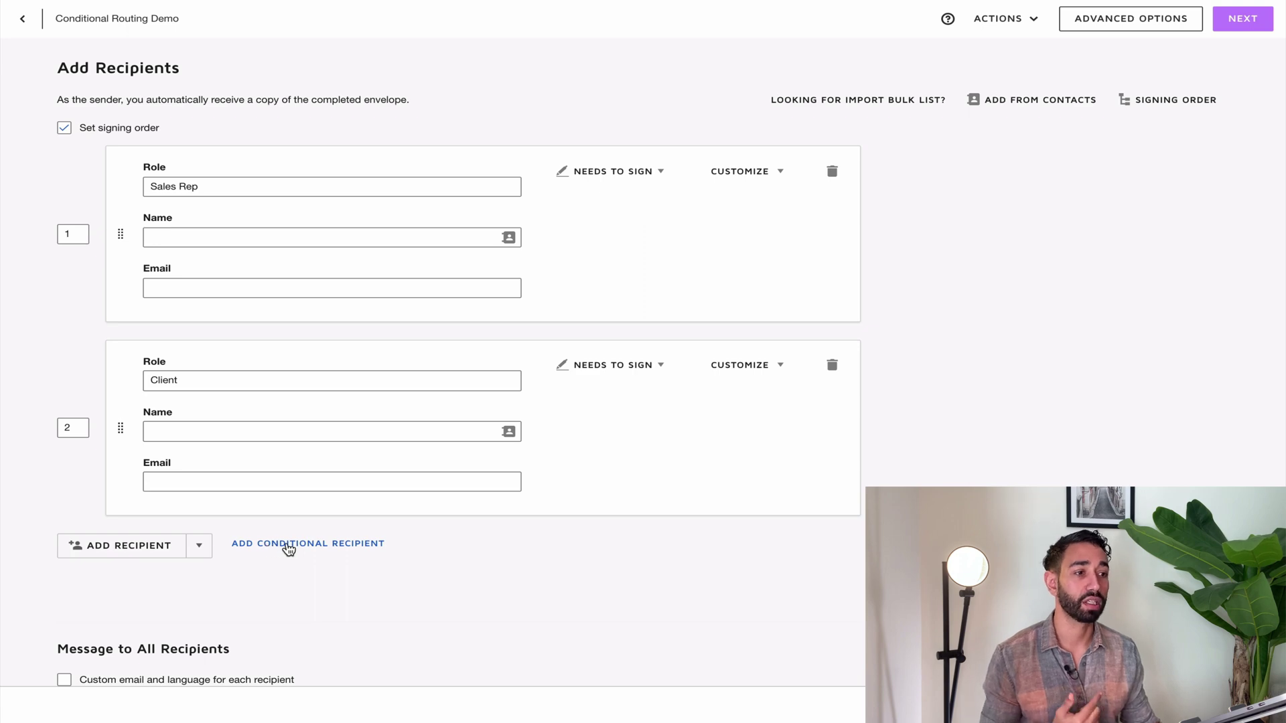
click(289, 546)
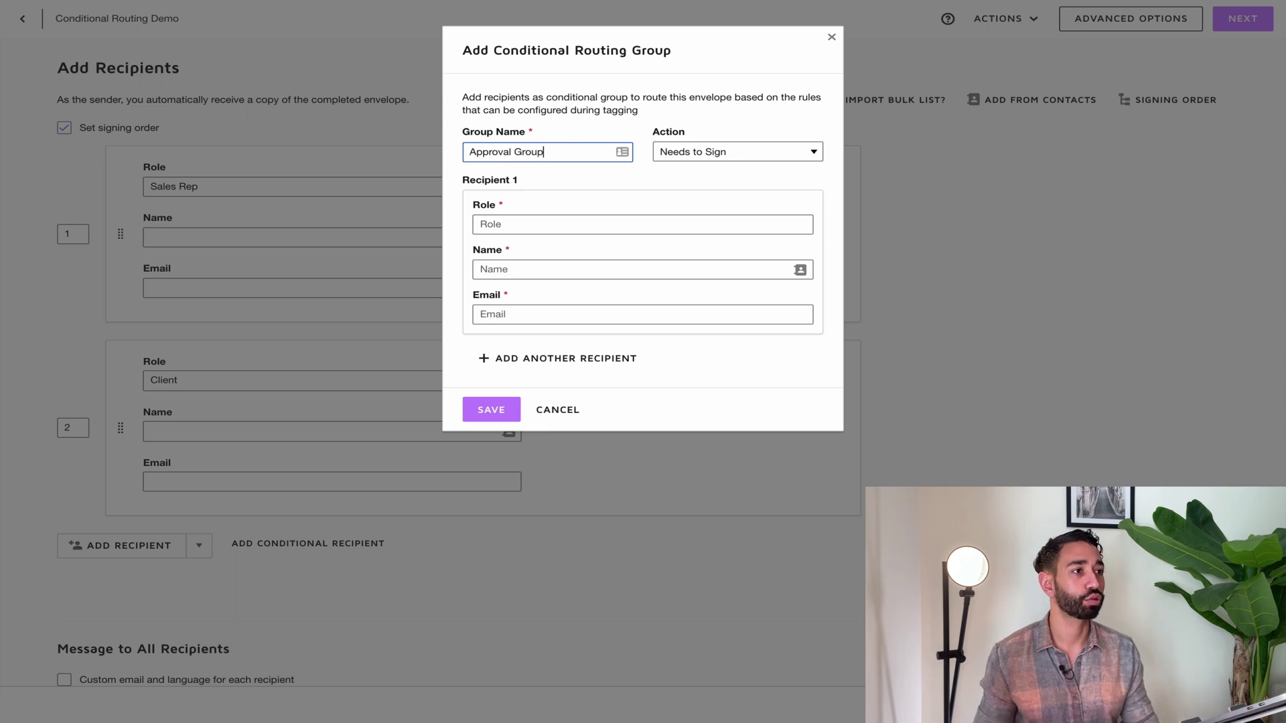
click(592, 216)
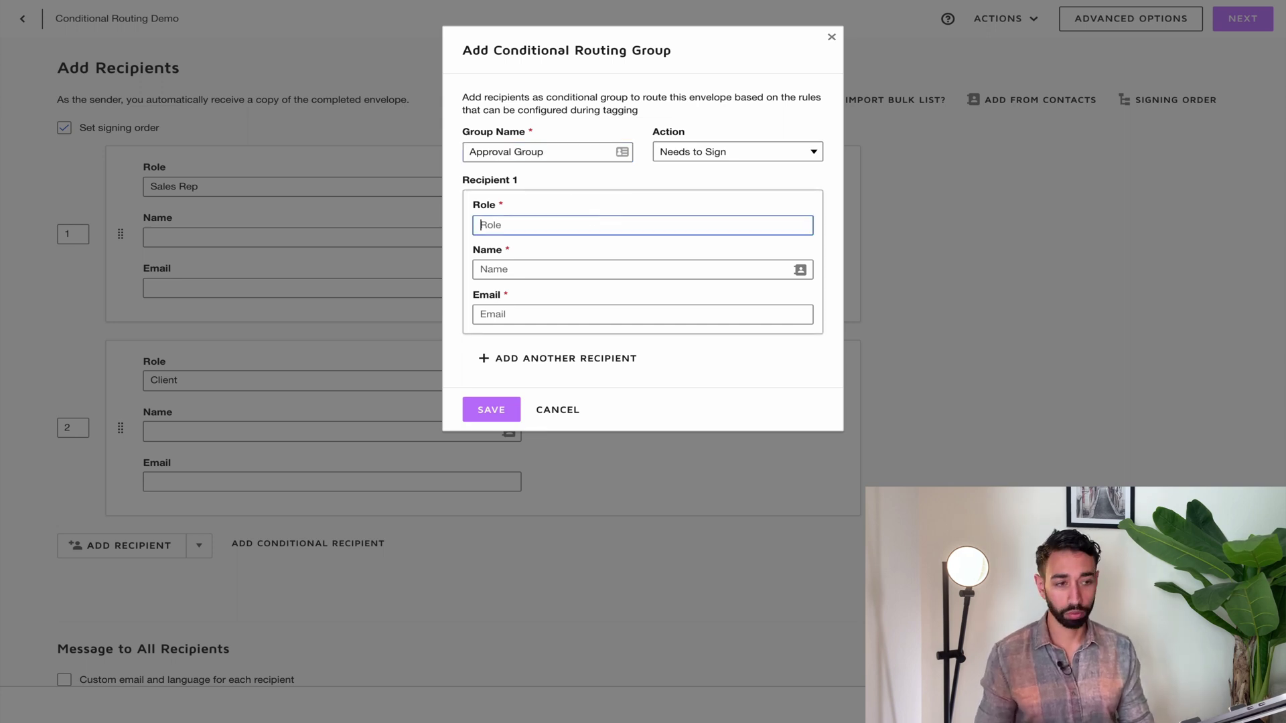
text(Sales Manager)
click(608, 274)
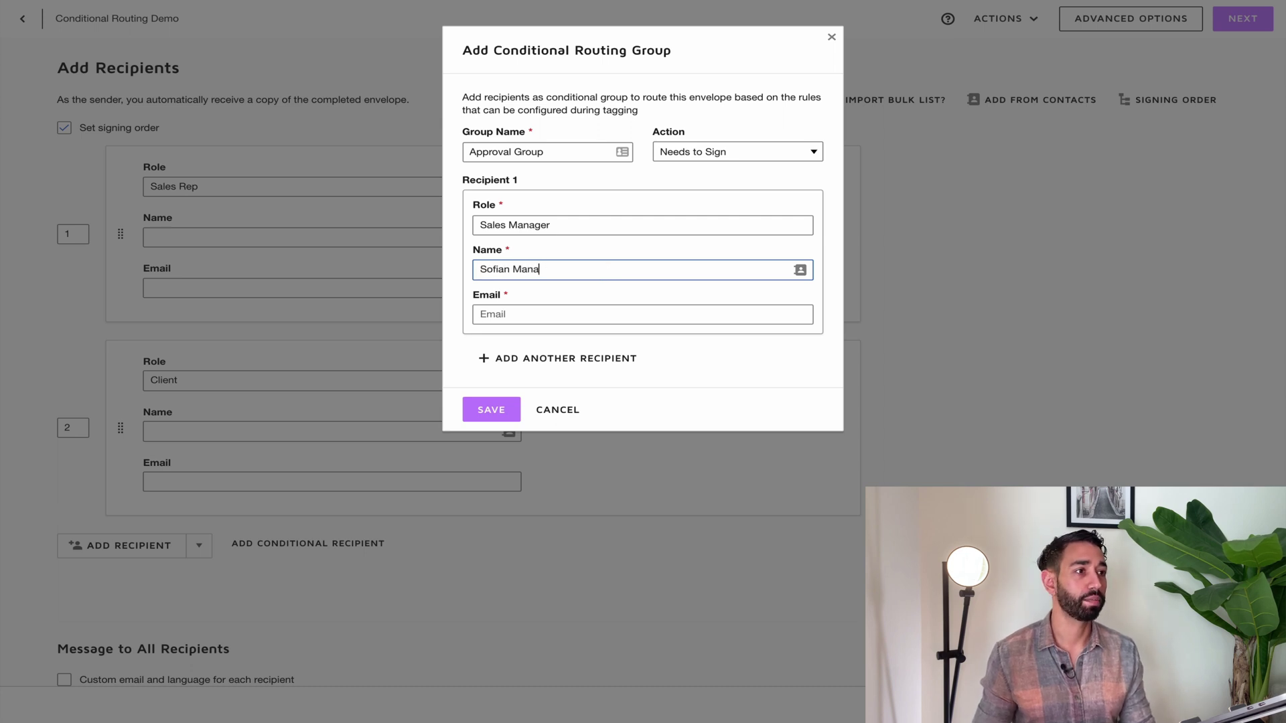
key(Tab)
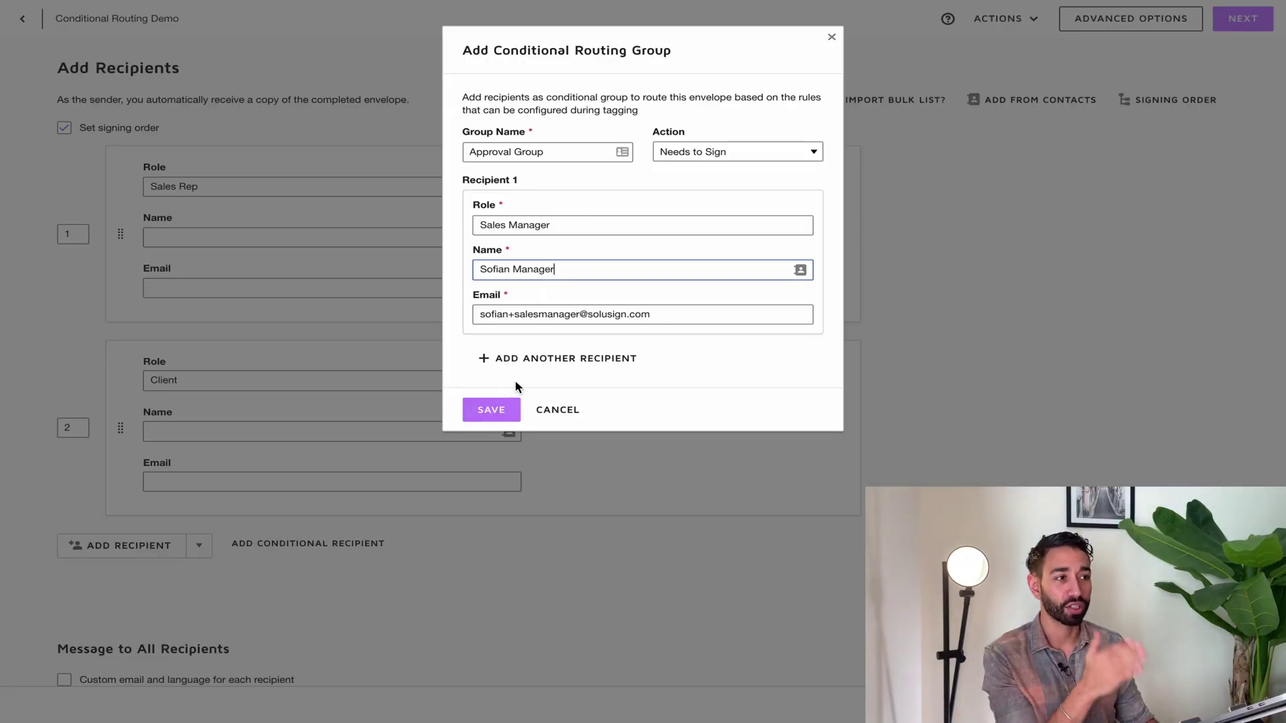
click(493, 412)
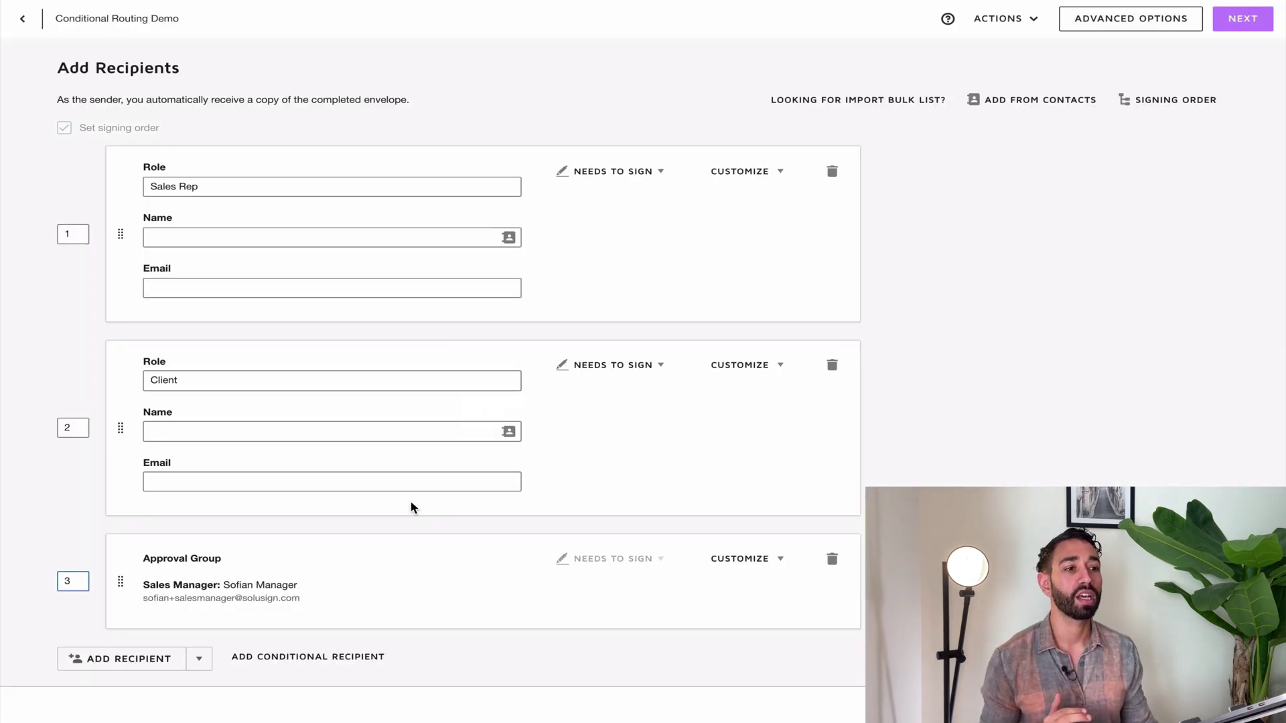
Change the Approval Group's signing order from 3 to 2, ahead of the Client
scroll(413, 507, down, 1)
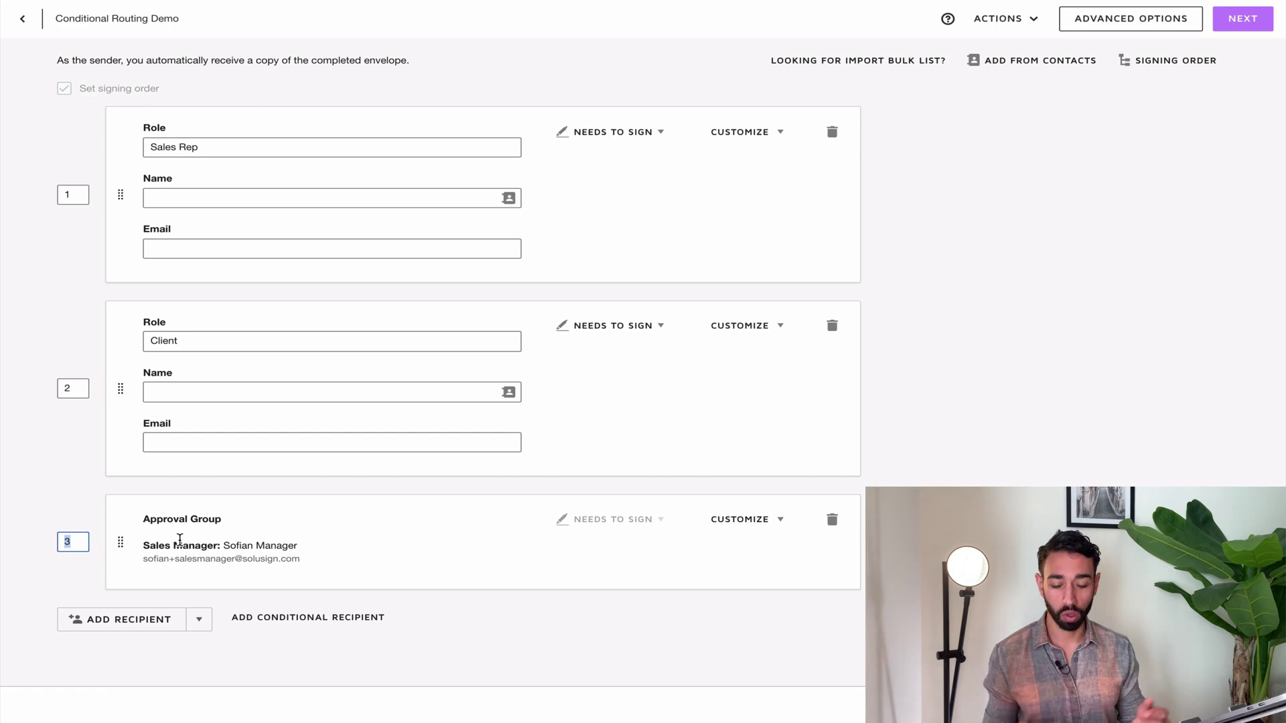
text(2)
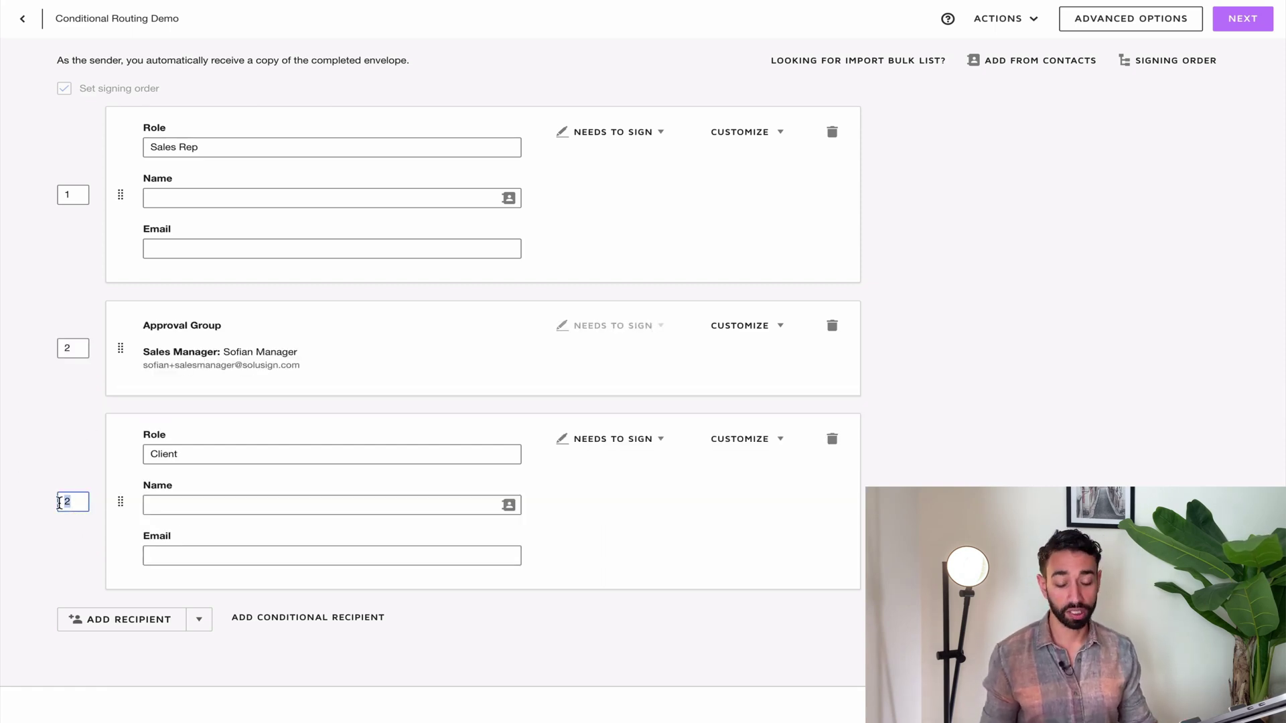
click(27, 487)
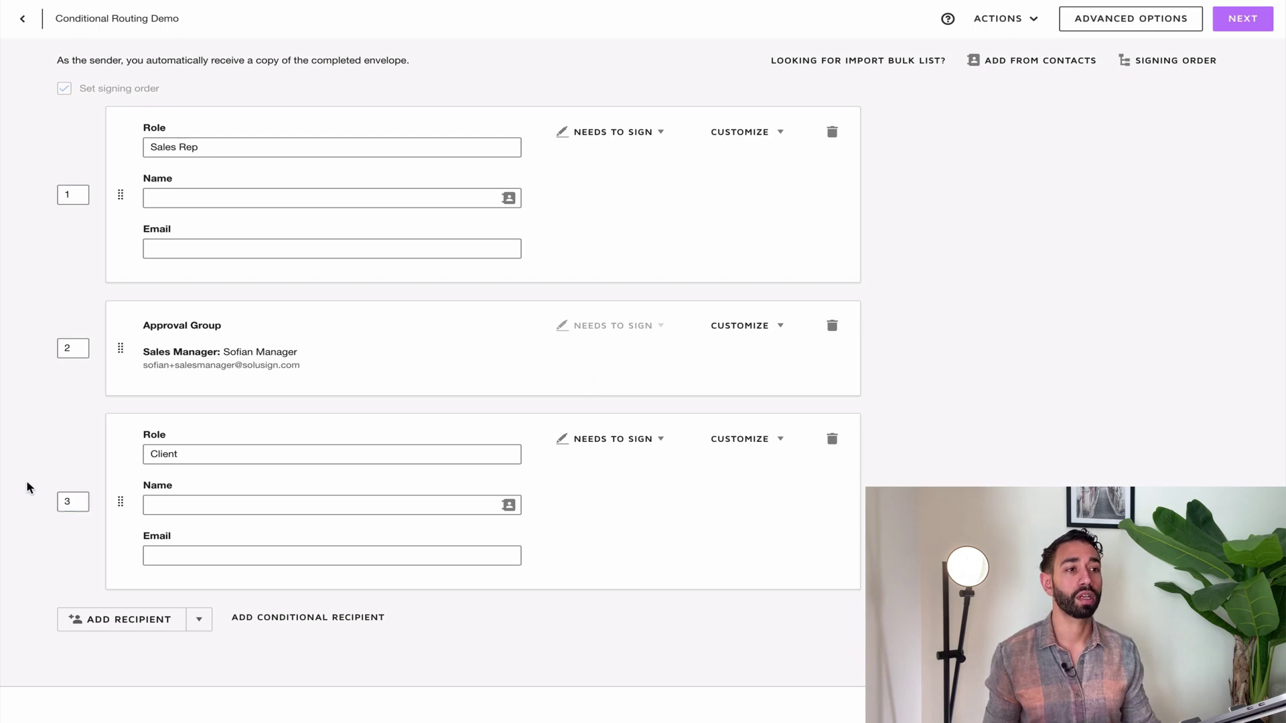
scroll(322, 419, up, 2)
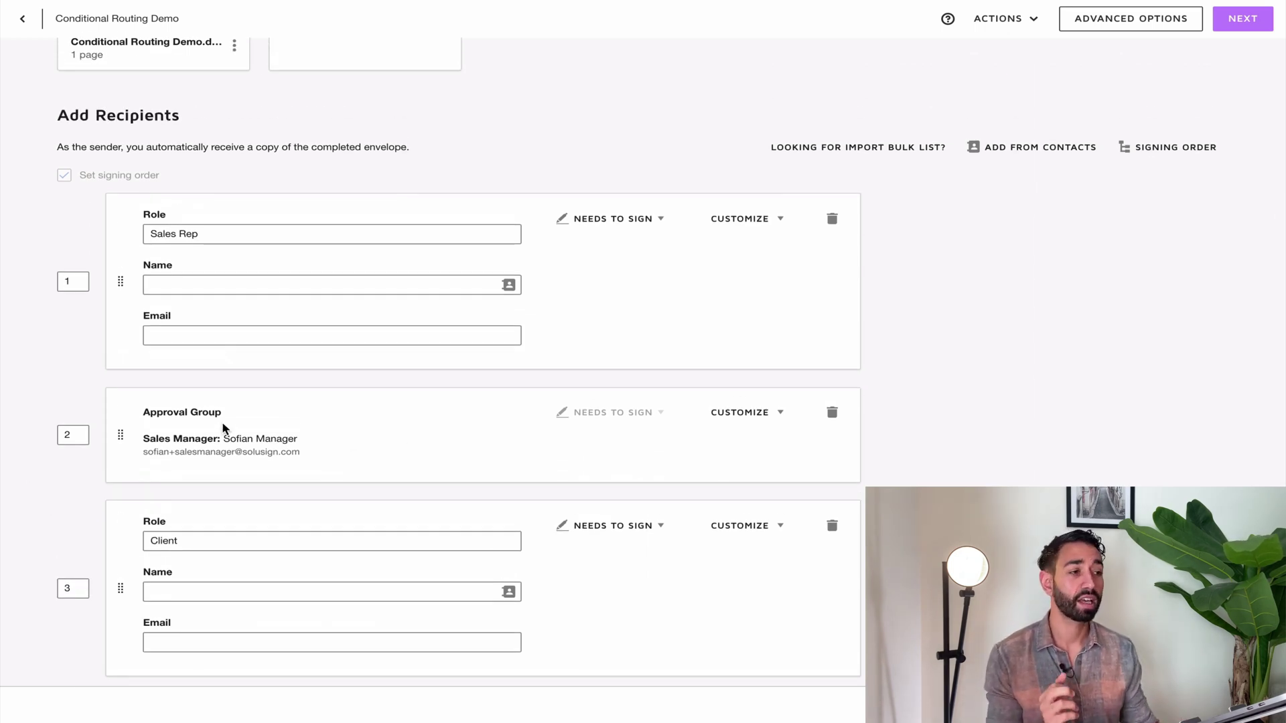
scroll(727, 458, down, 2)
scroll(429, 362, down, 3)
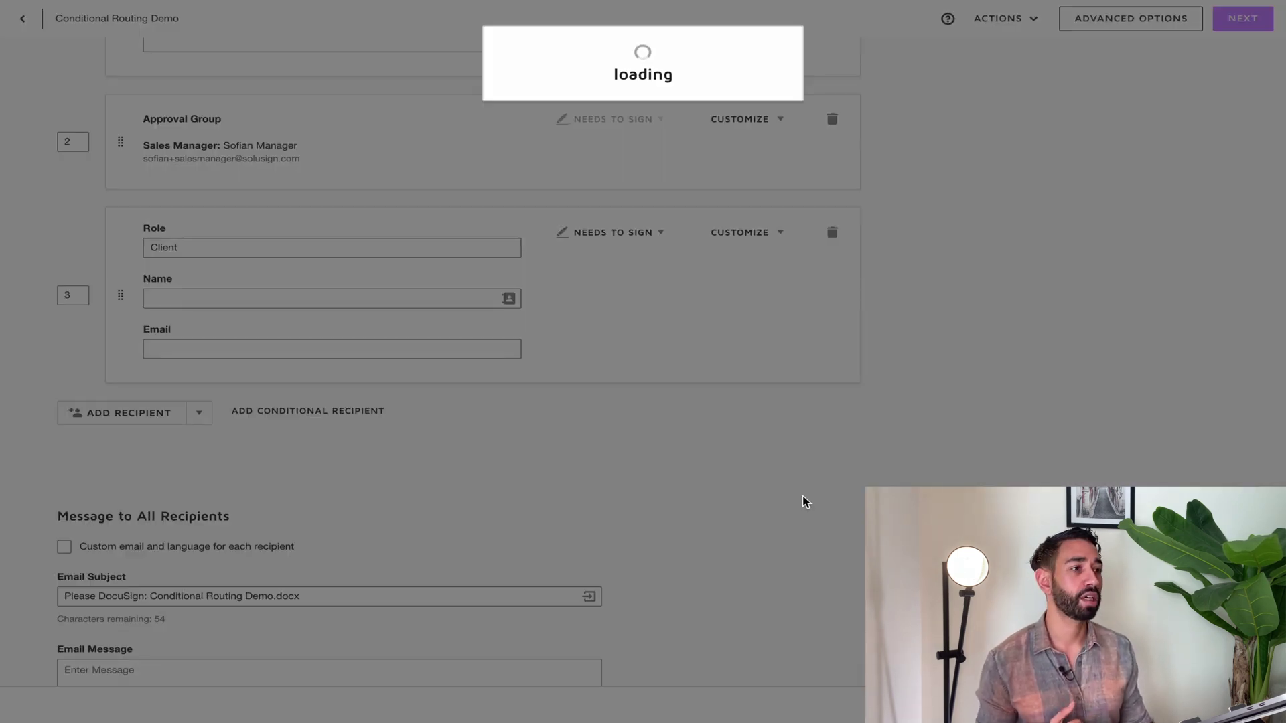
Open Routing Rules for the contract's Discount (%) field
scroll(804, 503, down, 1)
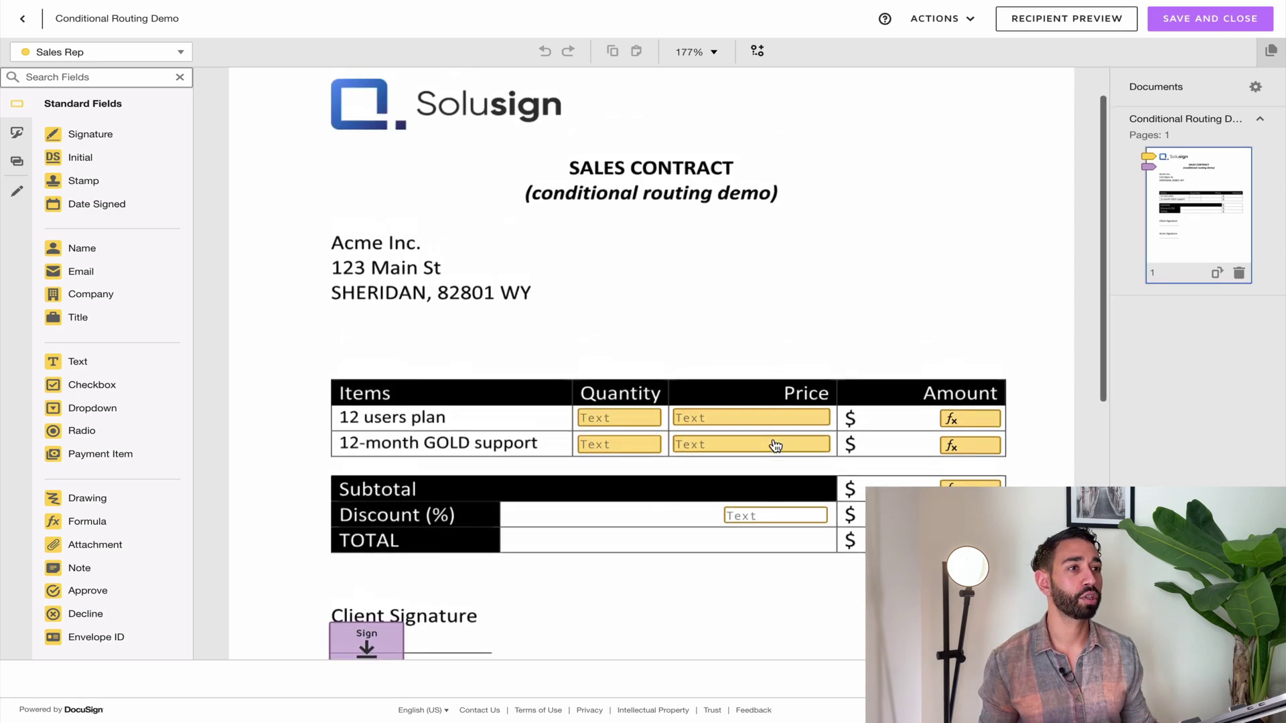
click(785, 526)
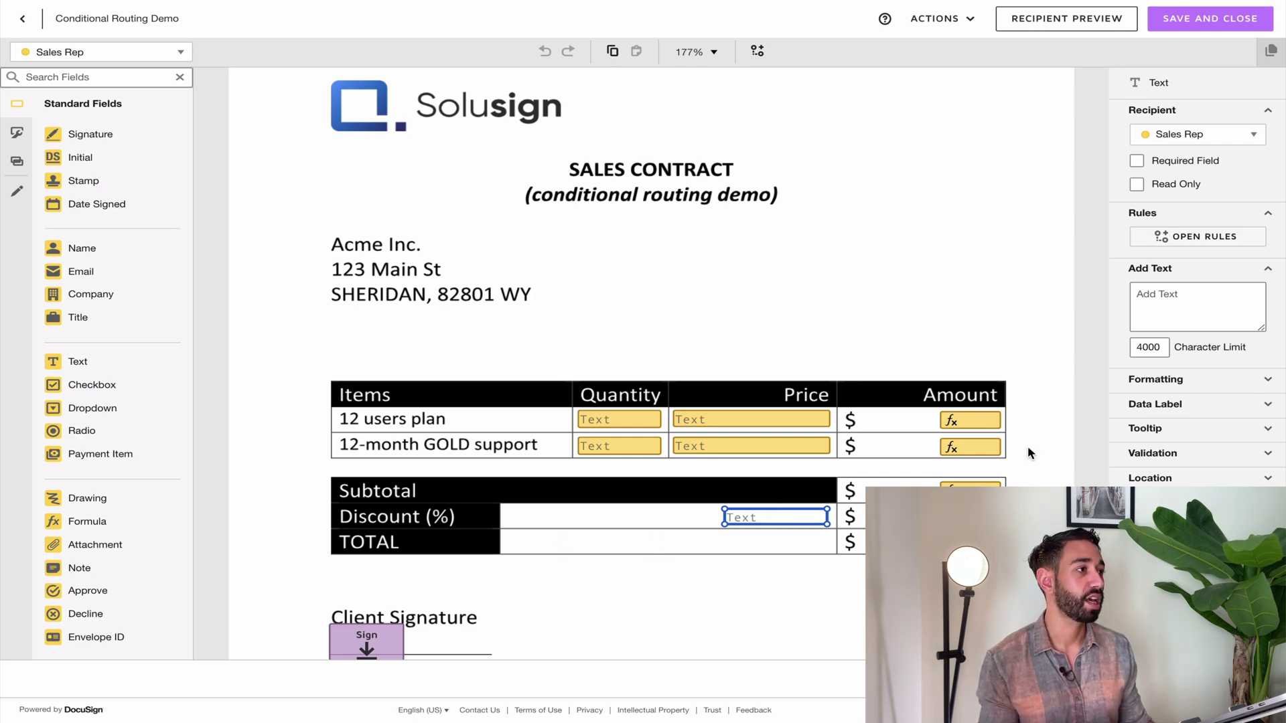
click(1211, 238)
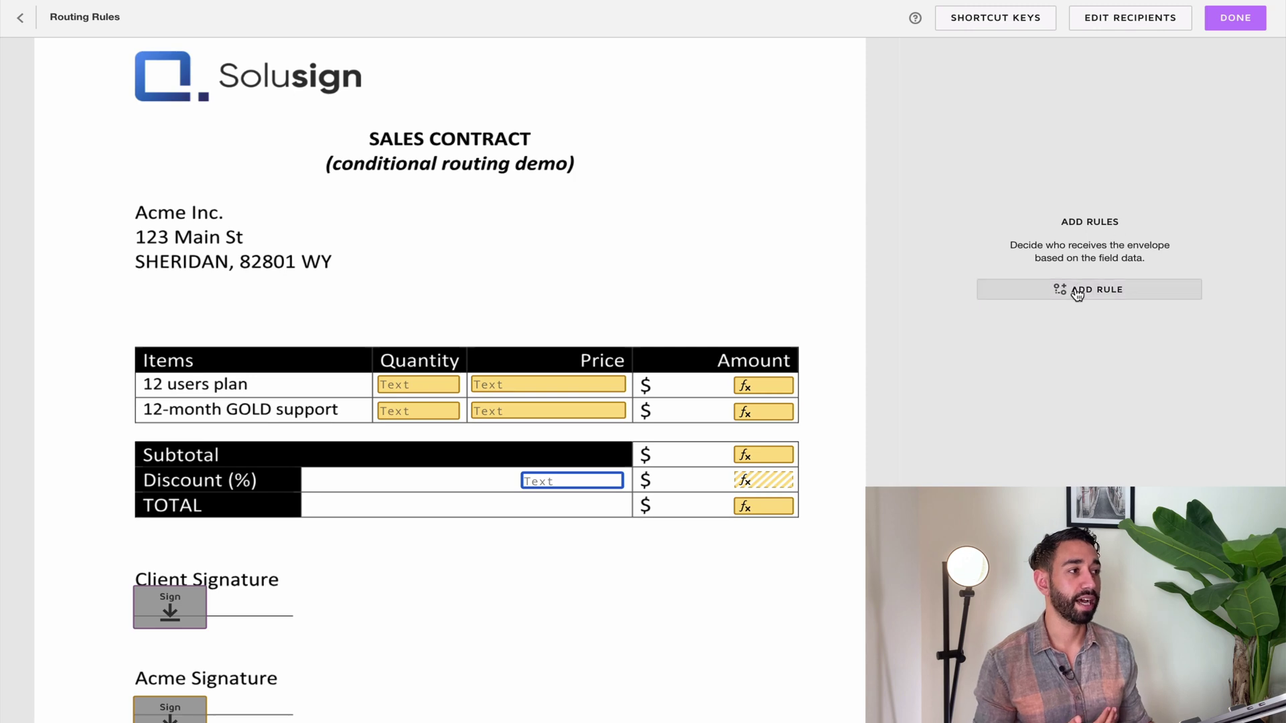
Add a routing rule with the condition discount greater than 10
click(1079, 288)
click(1055, 153)
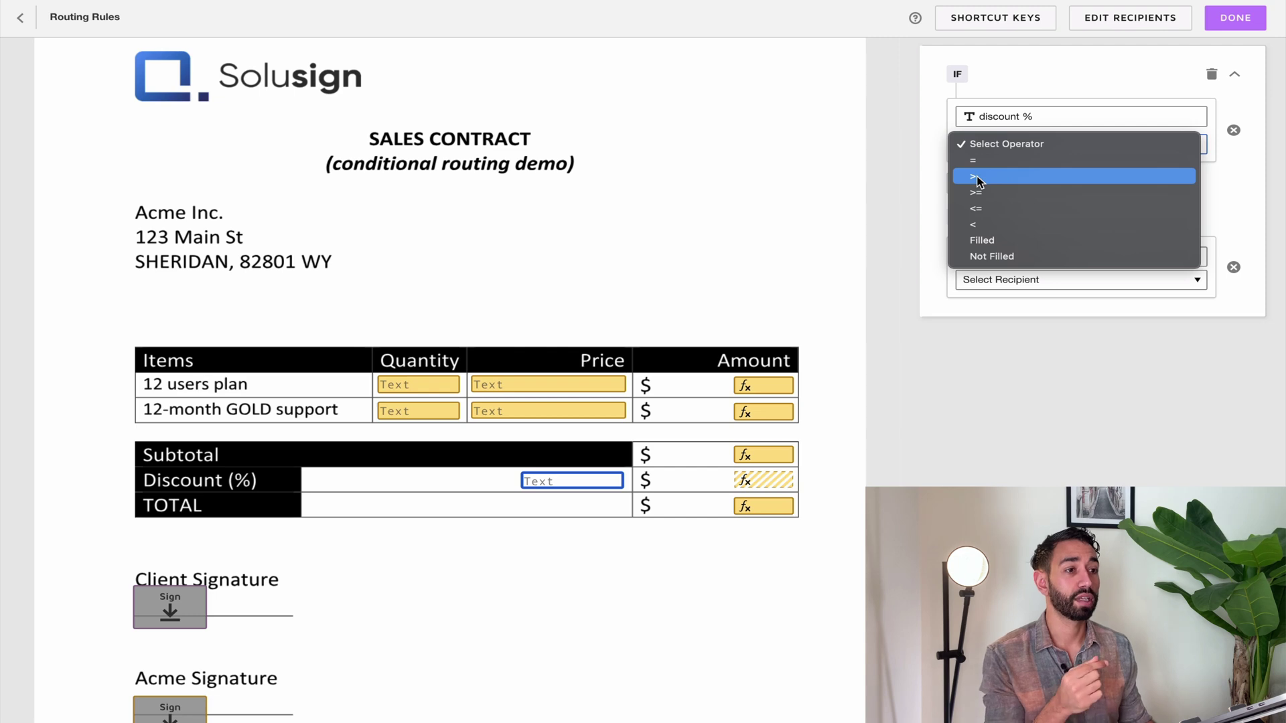
click(982, 177)
click(1139, 144)
text(10)
Route the rule to the Approval Group's Sales Manager and finish the rule
click(1103, 260)
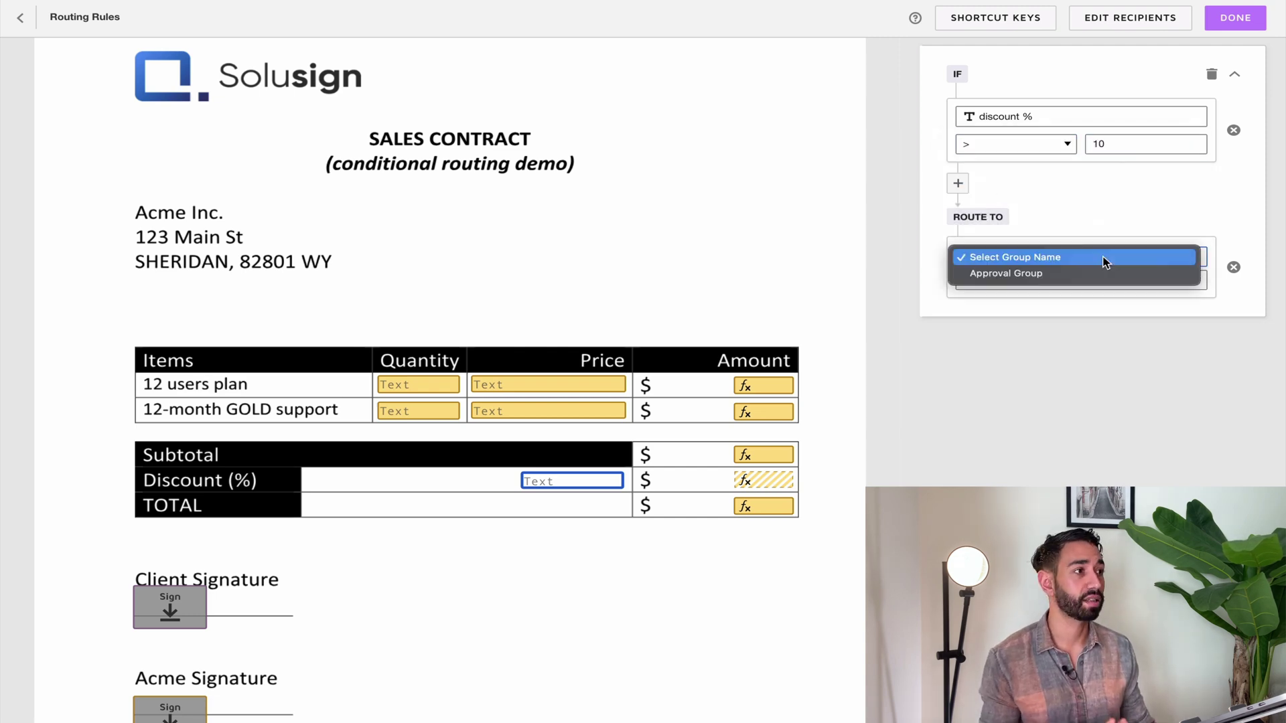
click(1065, 274)
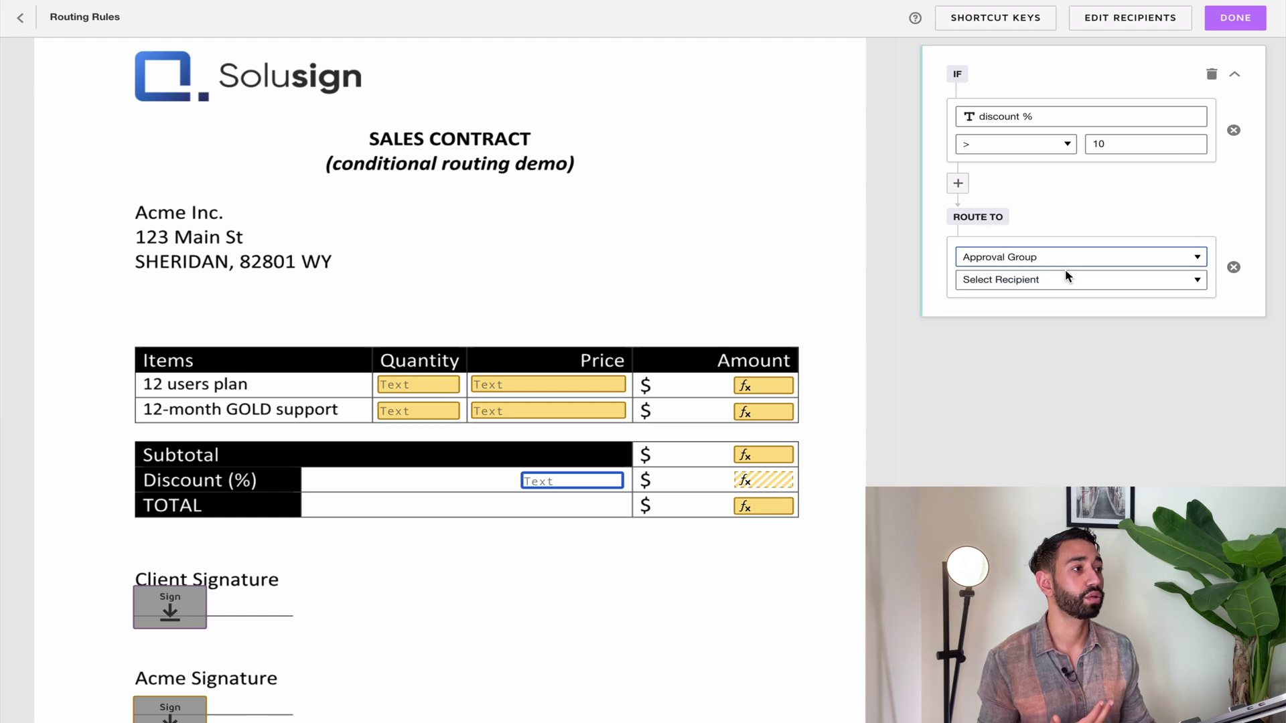
click(1019, 284)
click(1002, 297)
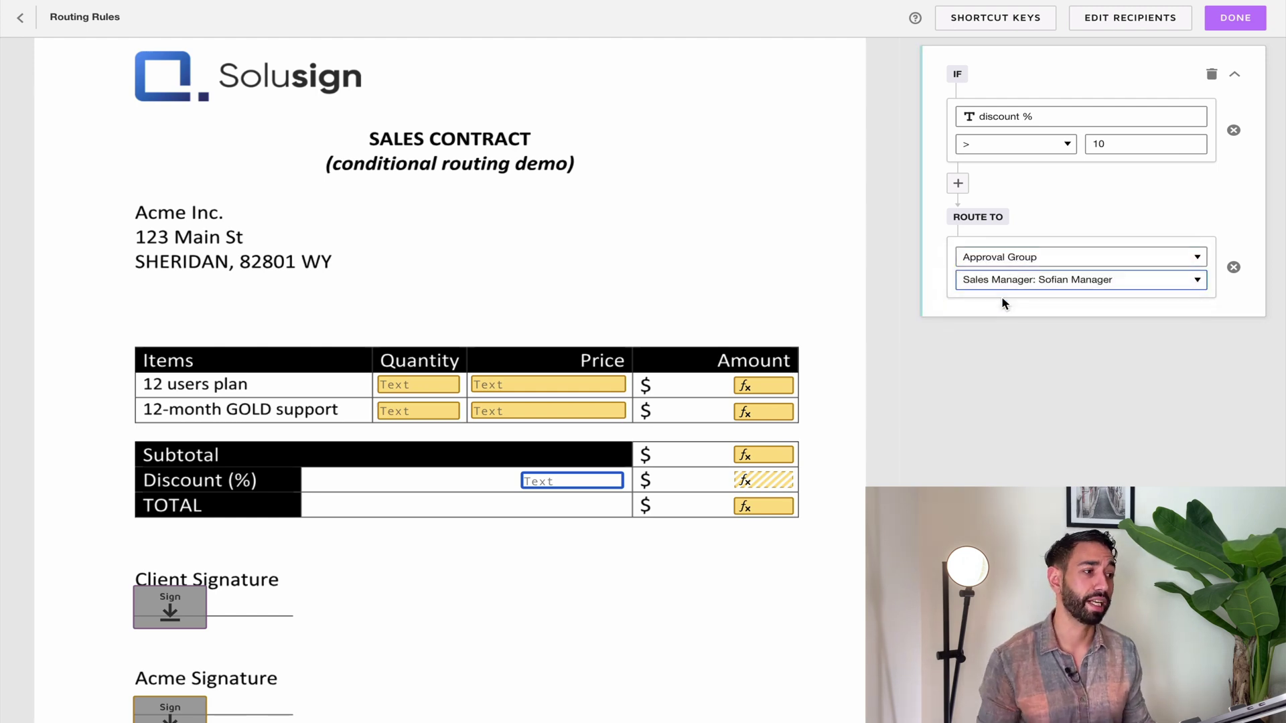
click(1245, 27)
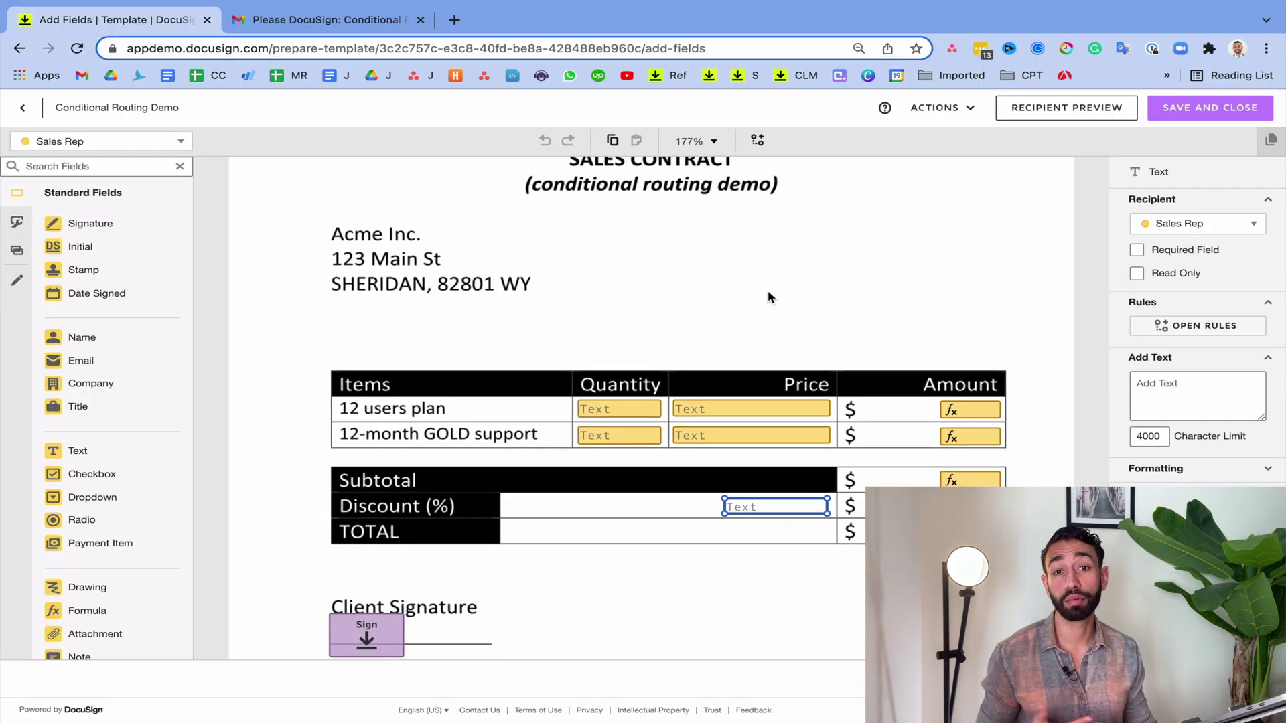
Place an Approve field for the Approval Group near the contract's top-left corner
click(768, 297)
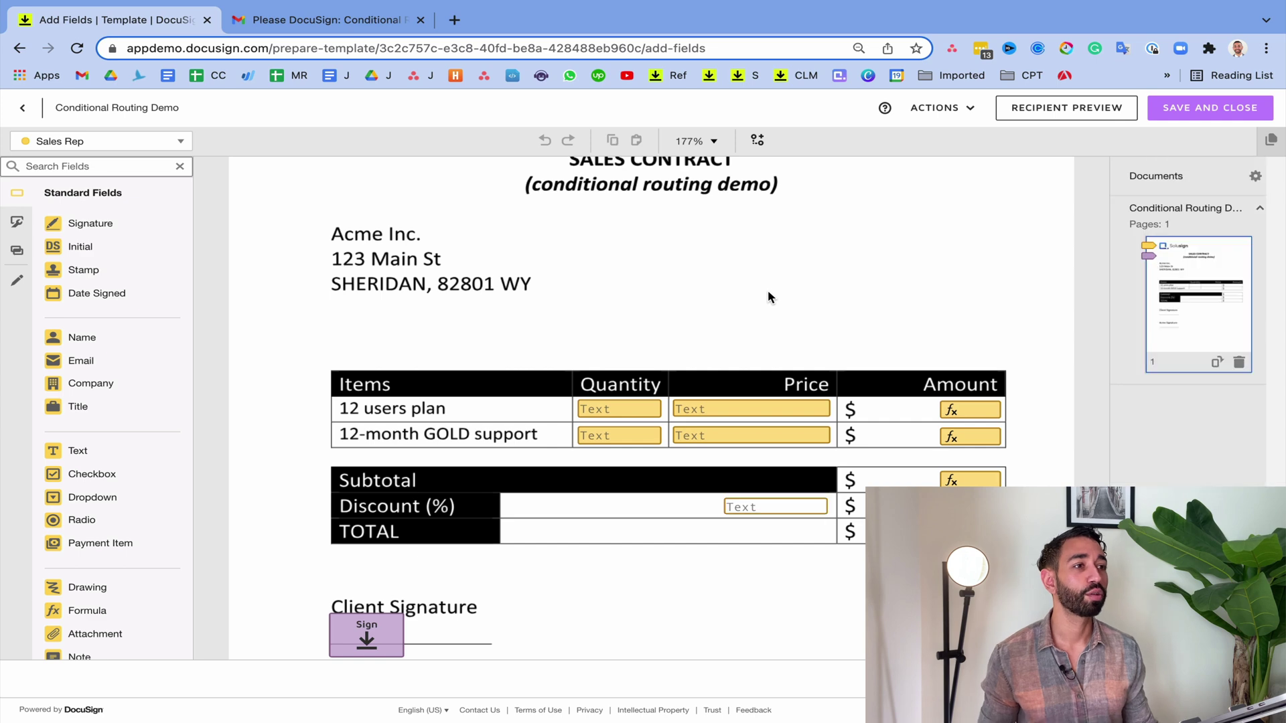
scroll(604, 275, up, 2)
click(162, 146)
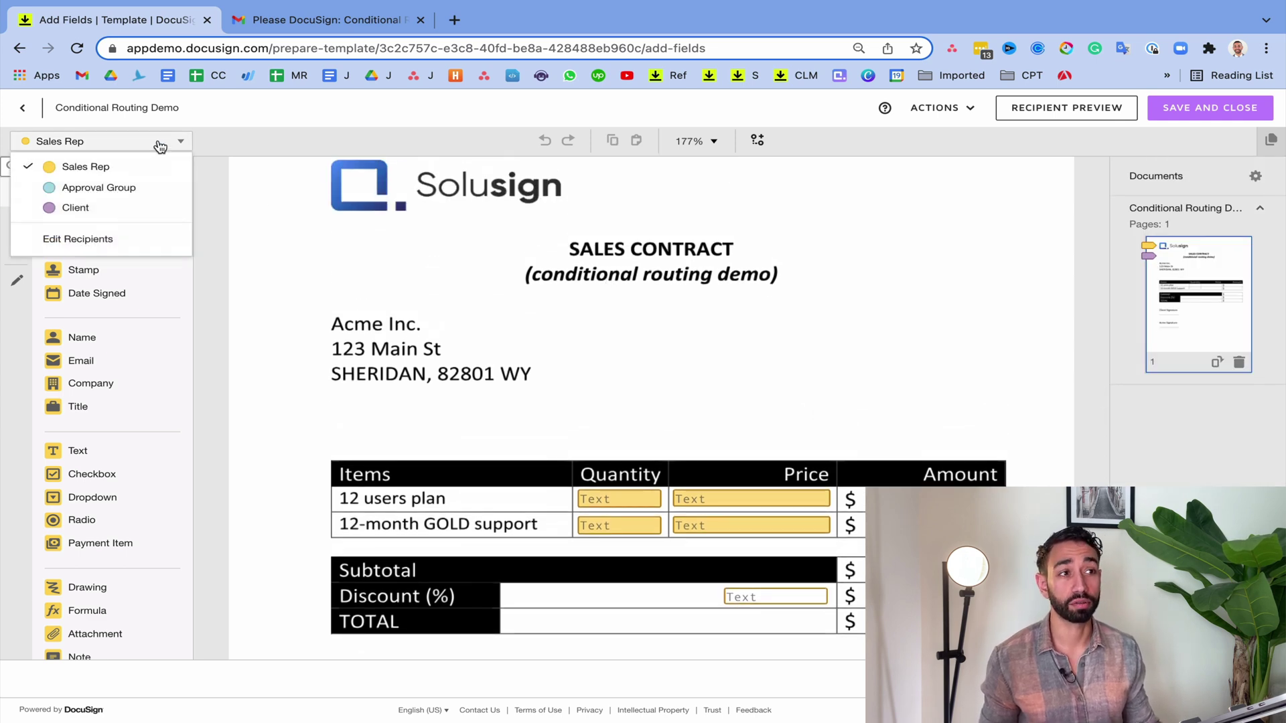
click(94, 190)
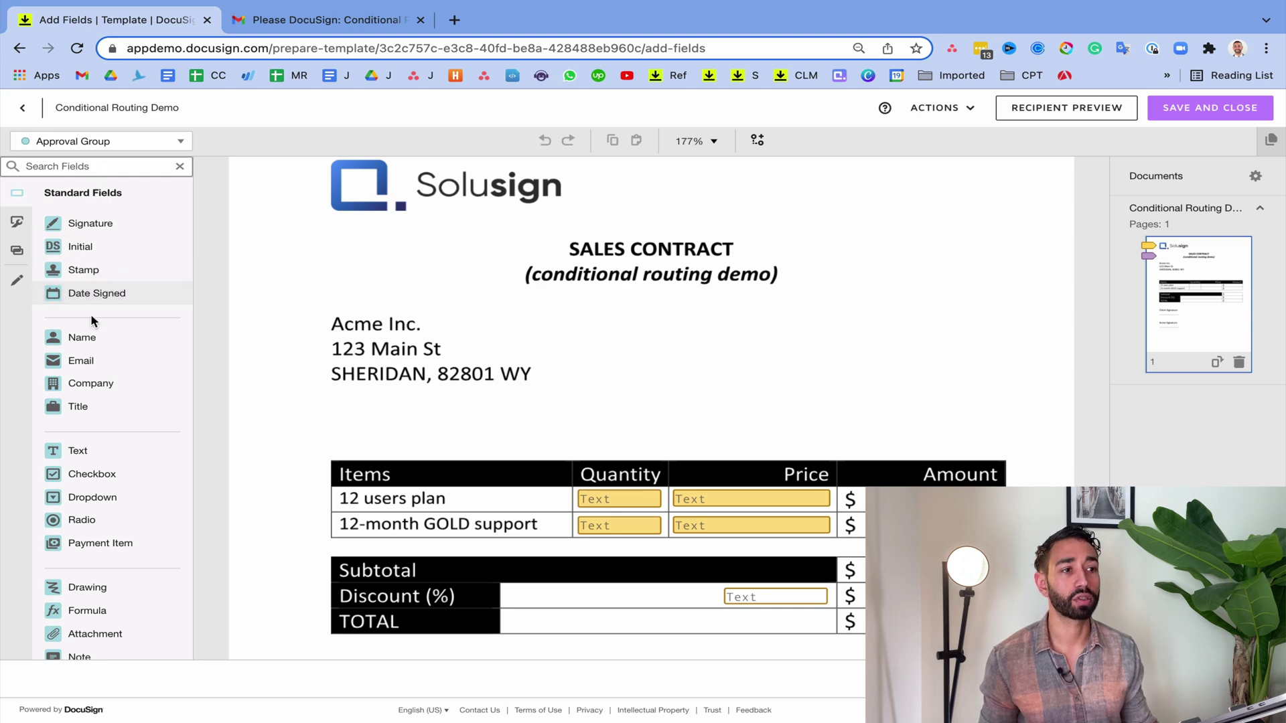
scroll(110, 556, down, 3)
drag(111, 587, 303, 251)
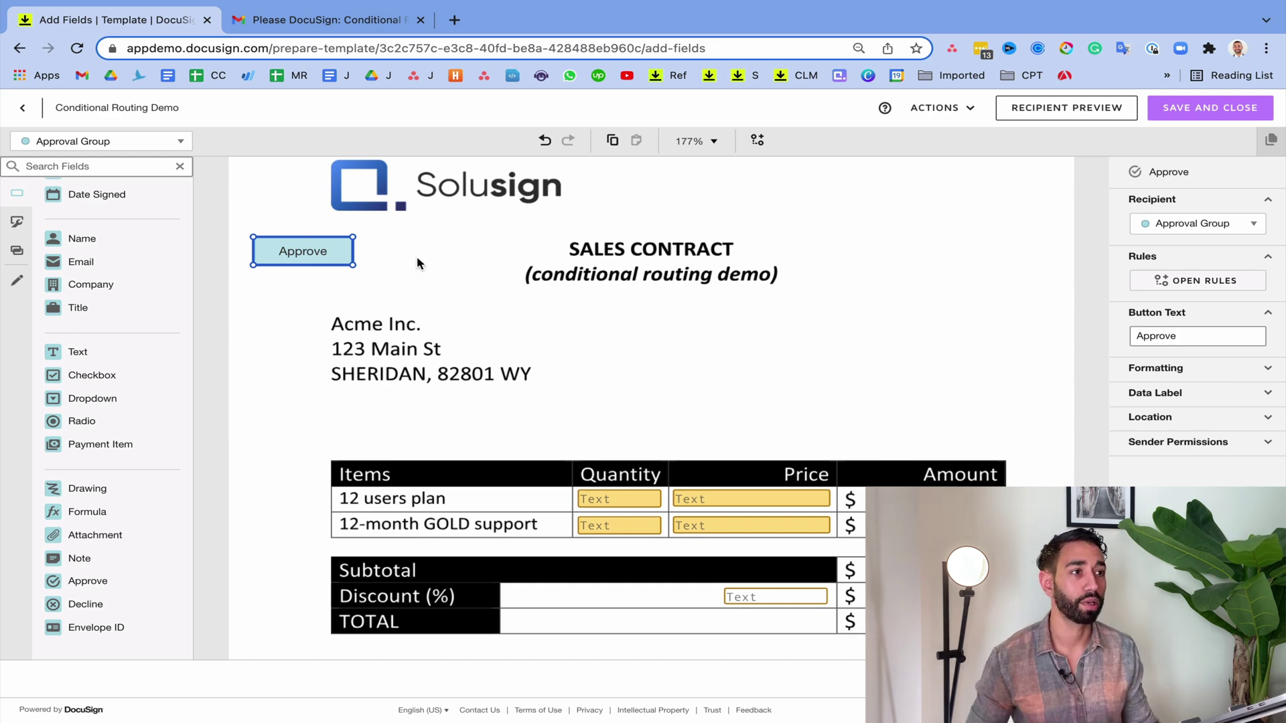
click(446, 269)
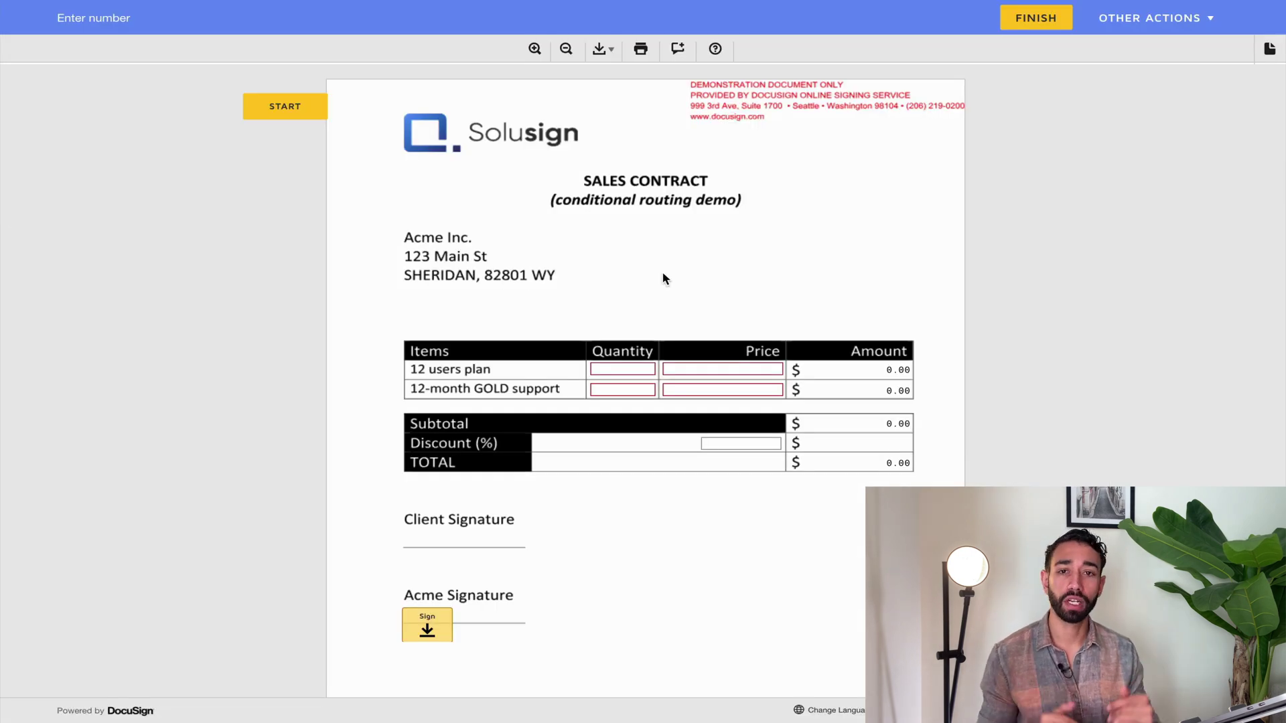
Enter quantities of 1 and prices of 100 on both contract rows
click(620, 369)
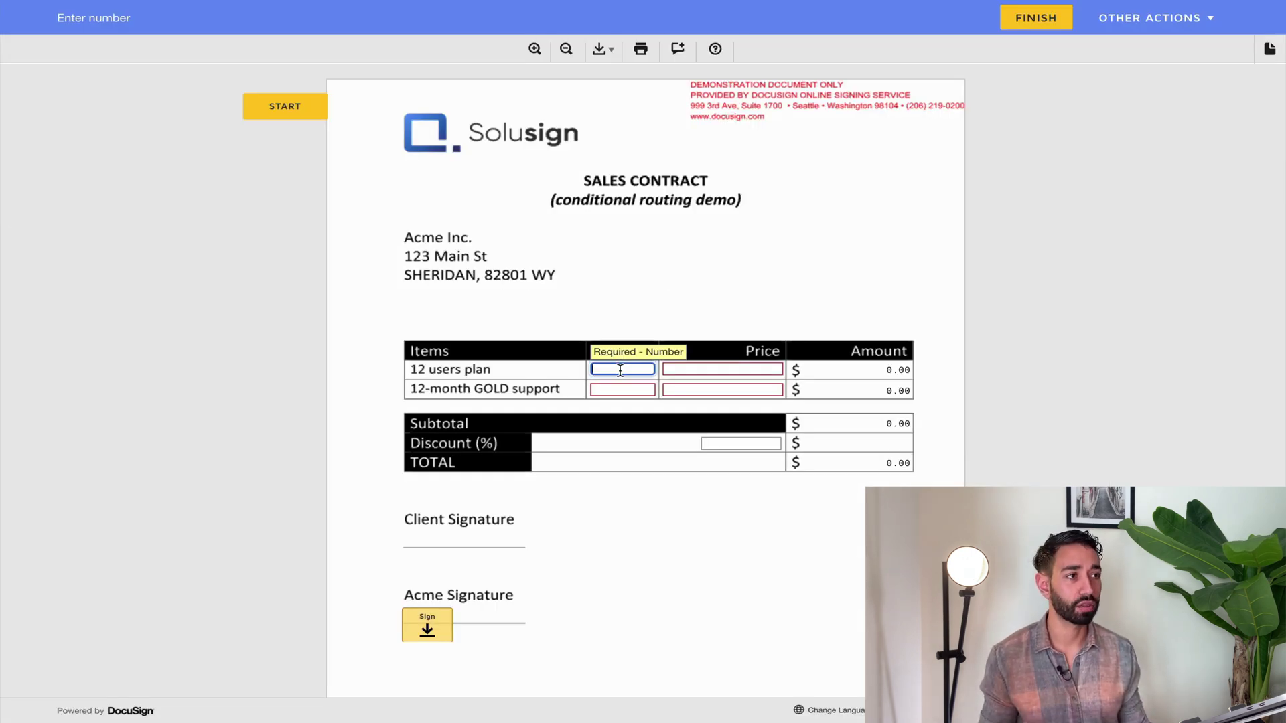
text(1)
key(Tab)
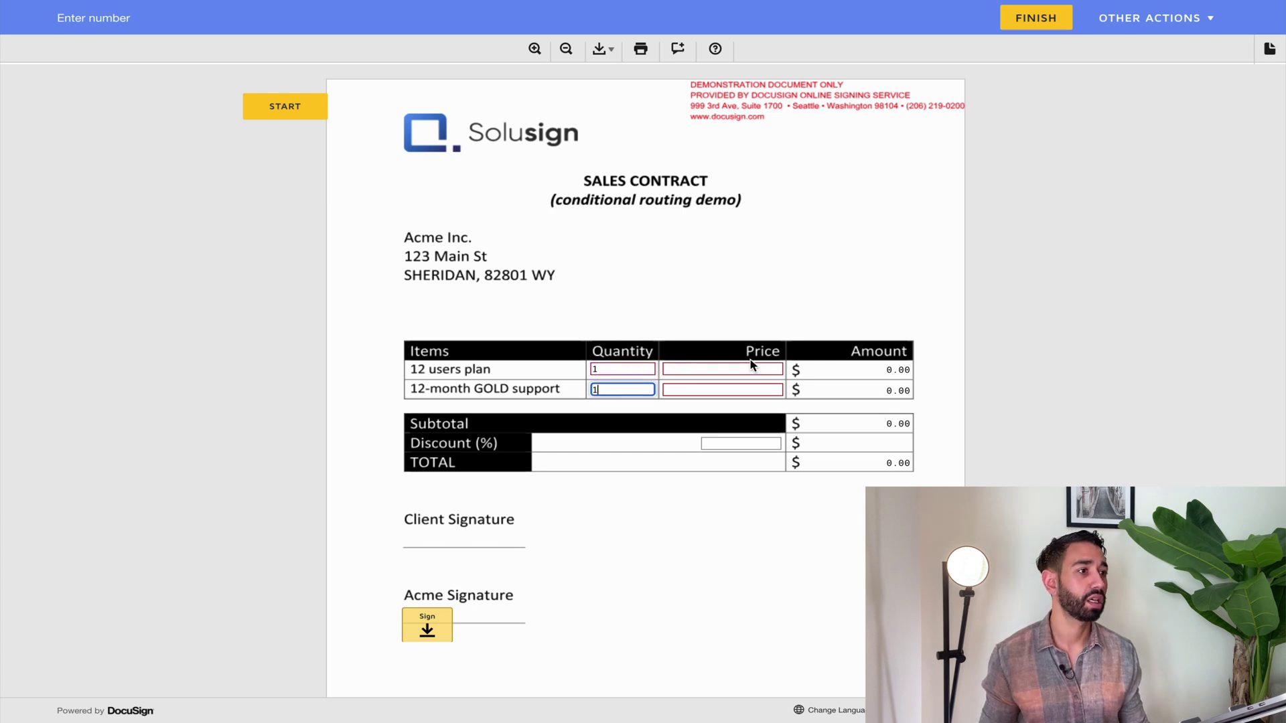
text(1)
click(750, 369)
text(100)
key(Tab)
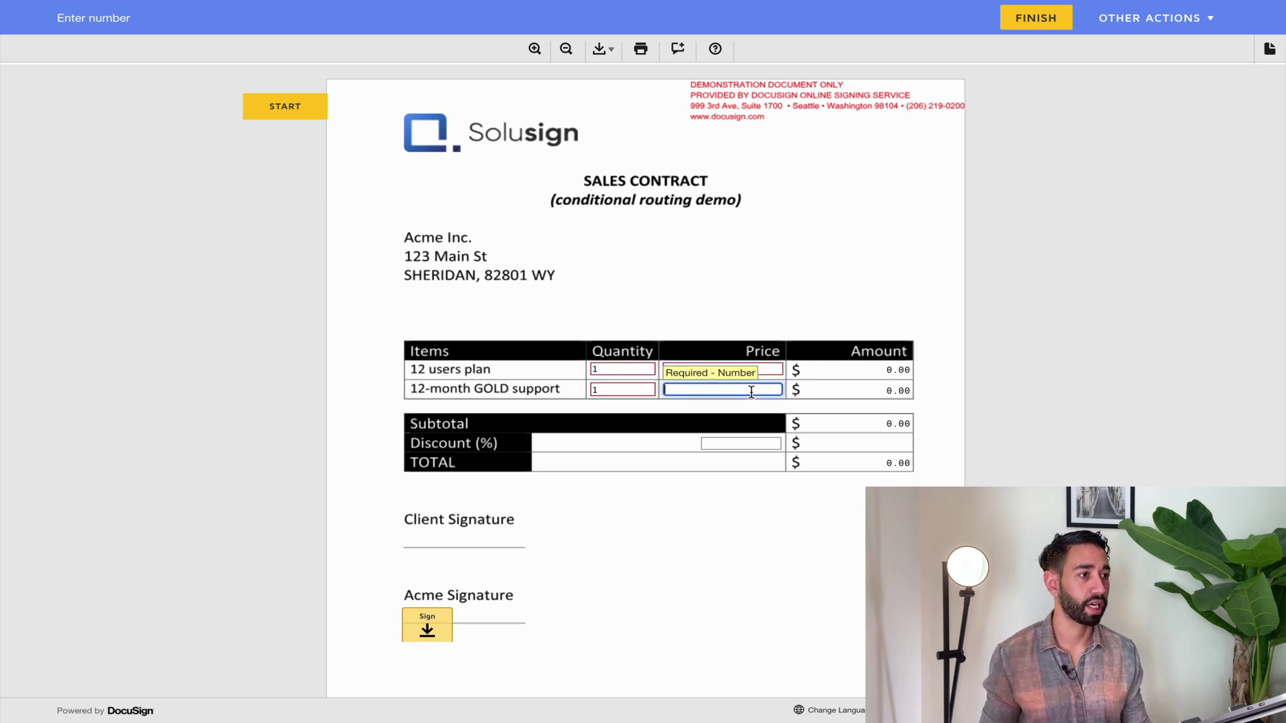
text(100)
click(918, 363)
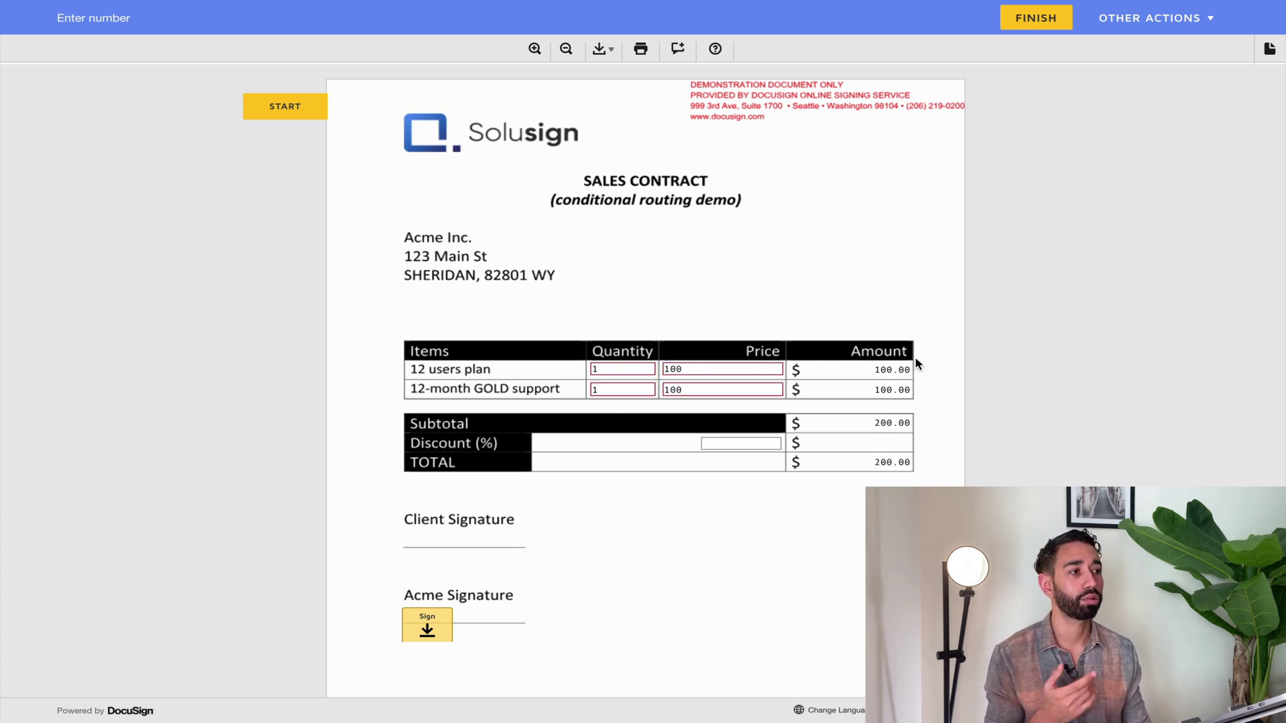
Enter a 10% discount, sign on the Acme line and finish the contract
click(741, 443)
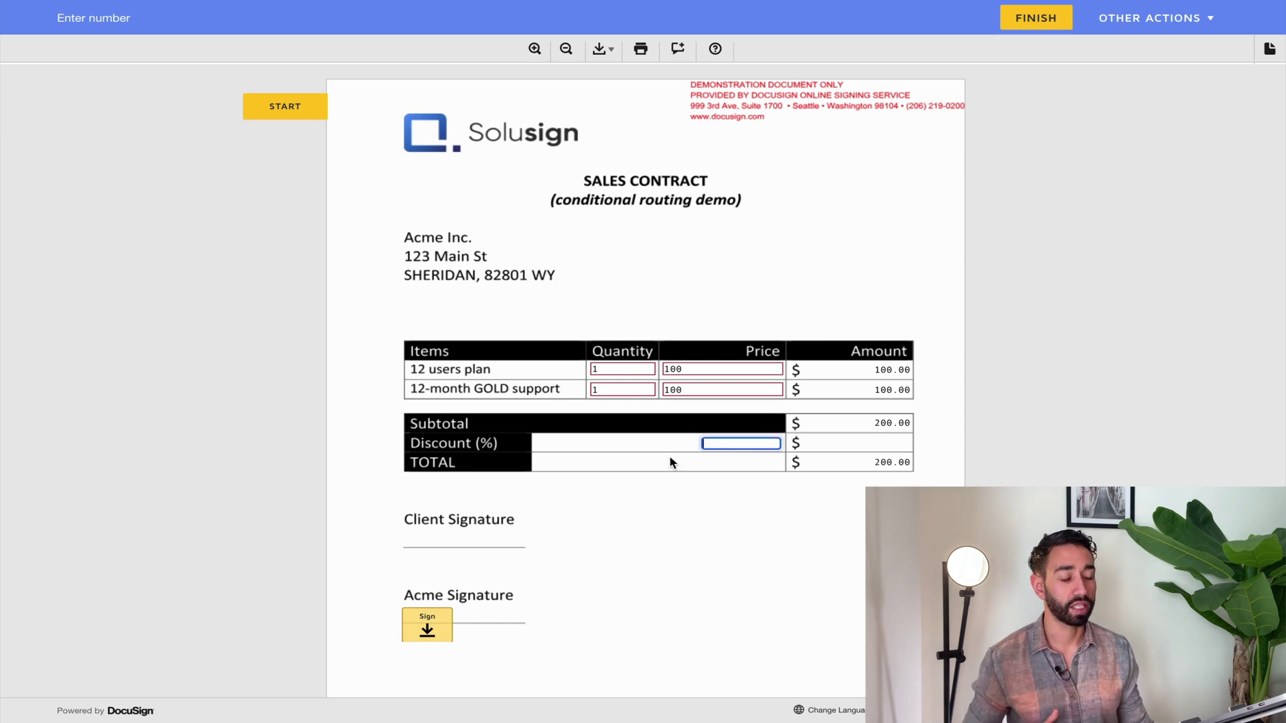
text(10)
click(428, 625)
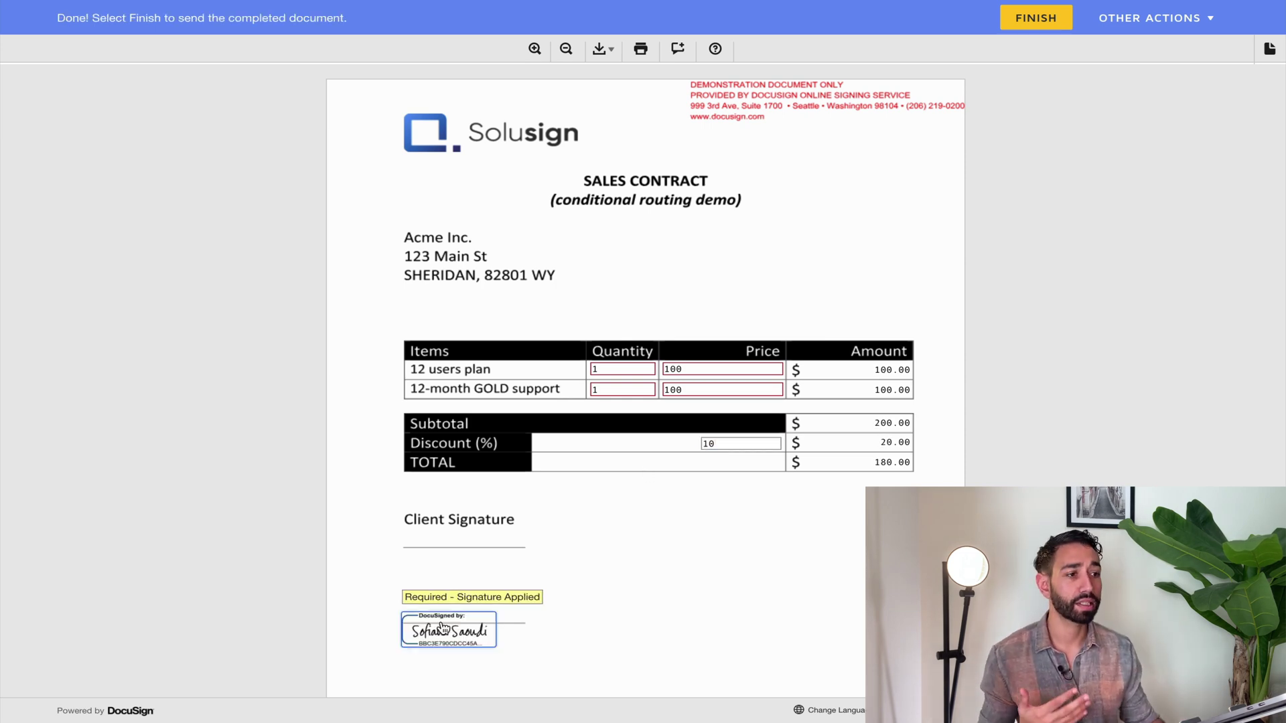
click(1028, 29)
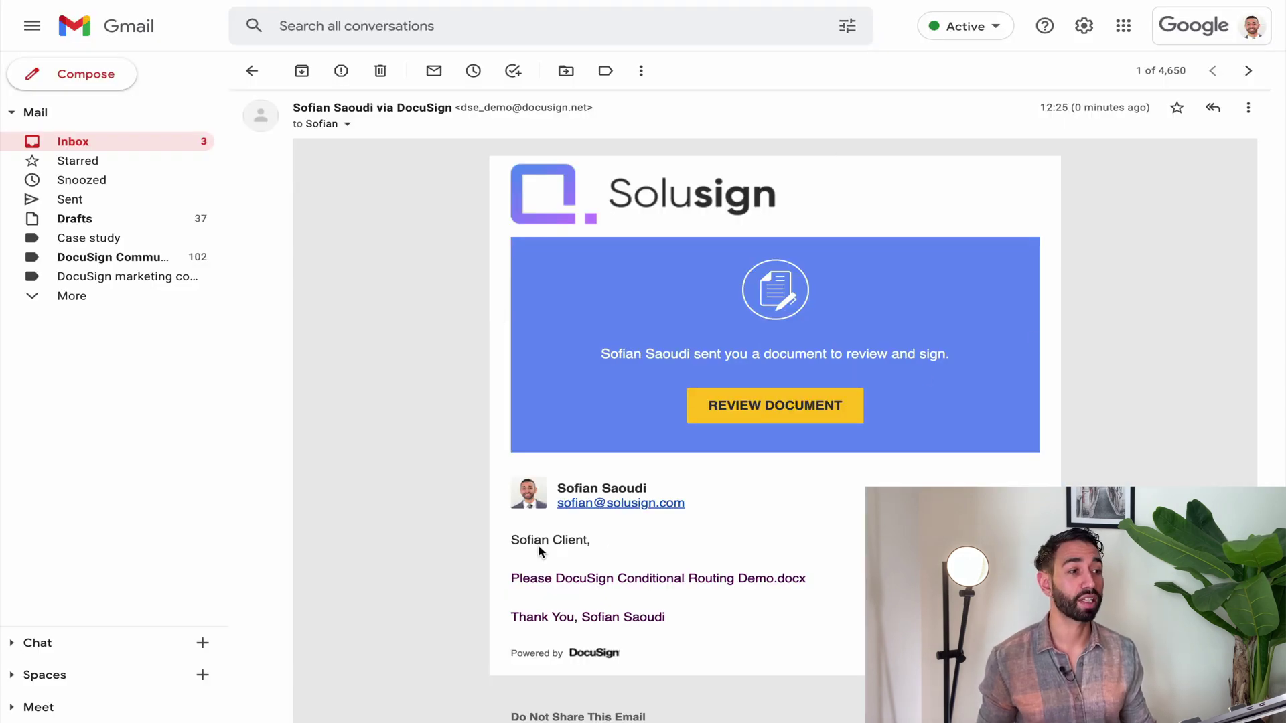
Check the email's recipient details, then open the contract for review
drag(512, 539, 585, 540)
click(348, 124)
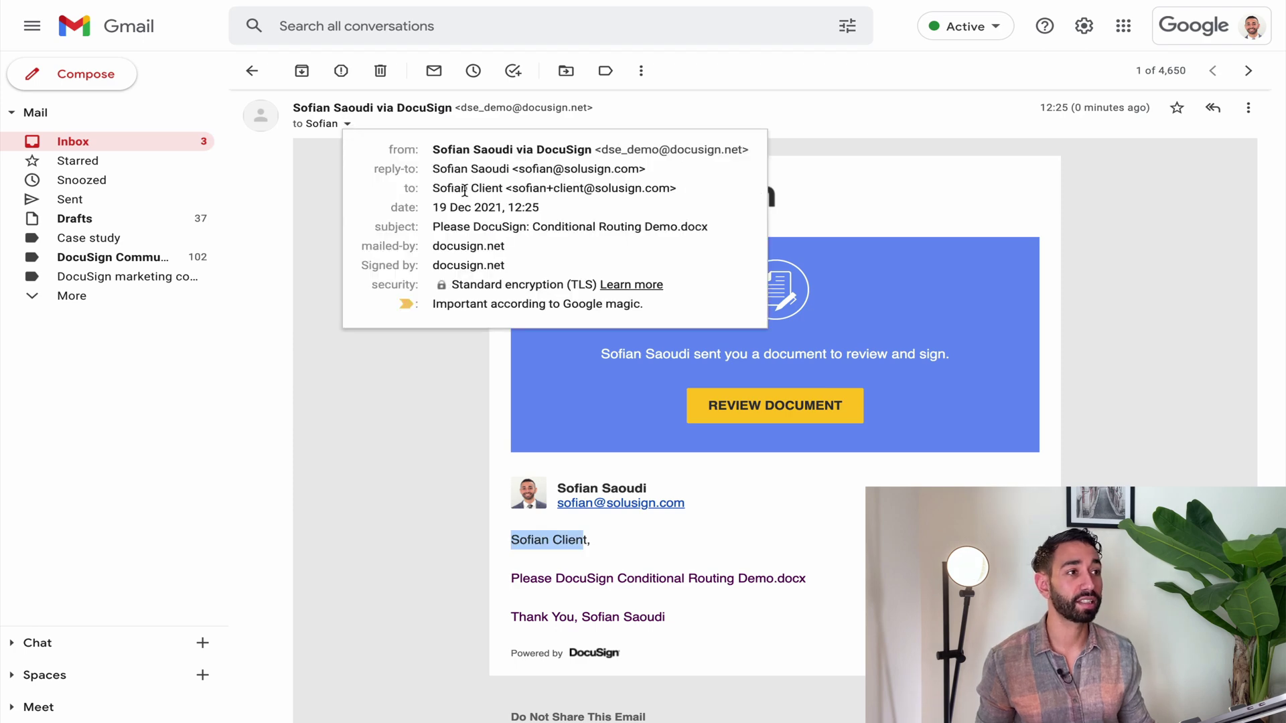
click(464, 451)
click(711, 423)
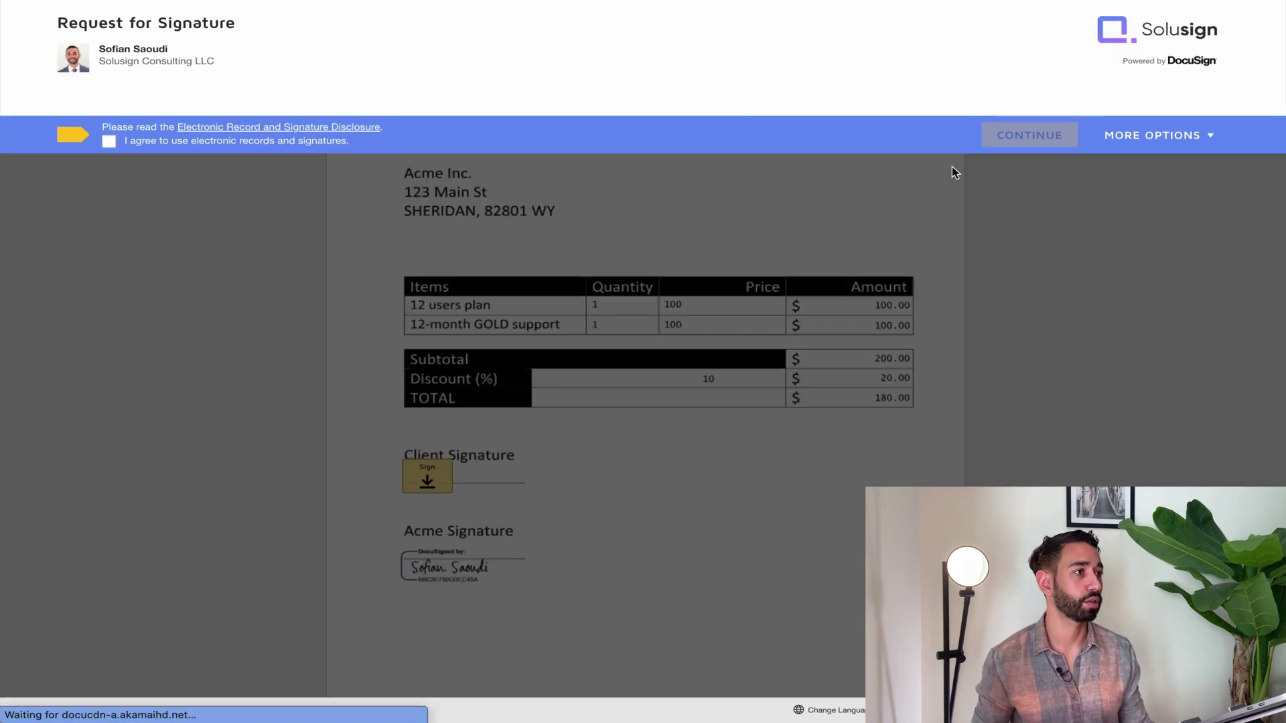
Accept the electronic records disclosure and adopt a signature on the client signature line
click(107, 142)
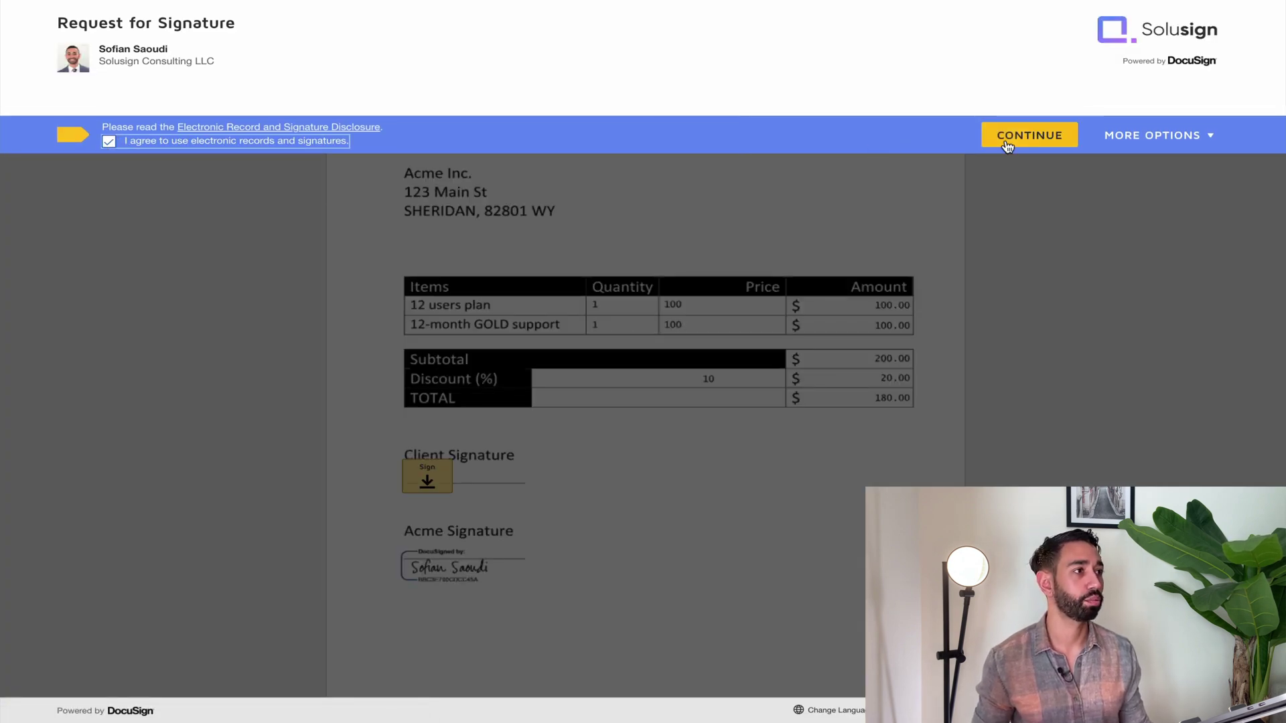
click(1006, 141)
click(427, 540)
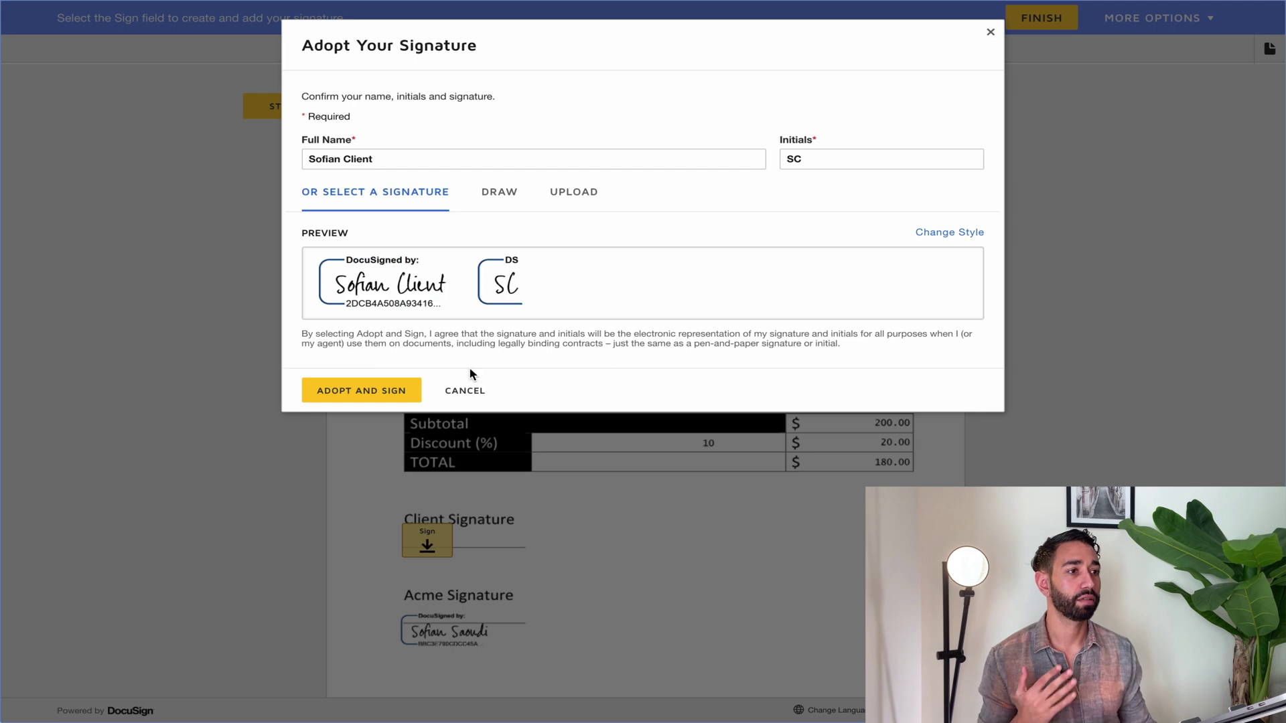
click(397, 392)
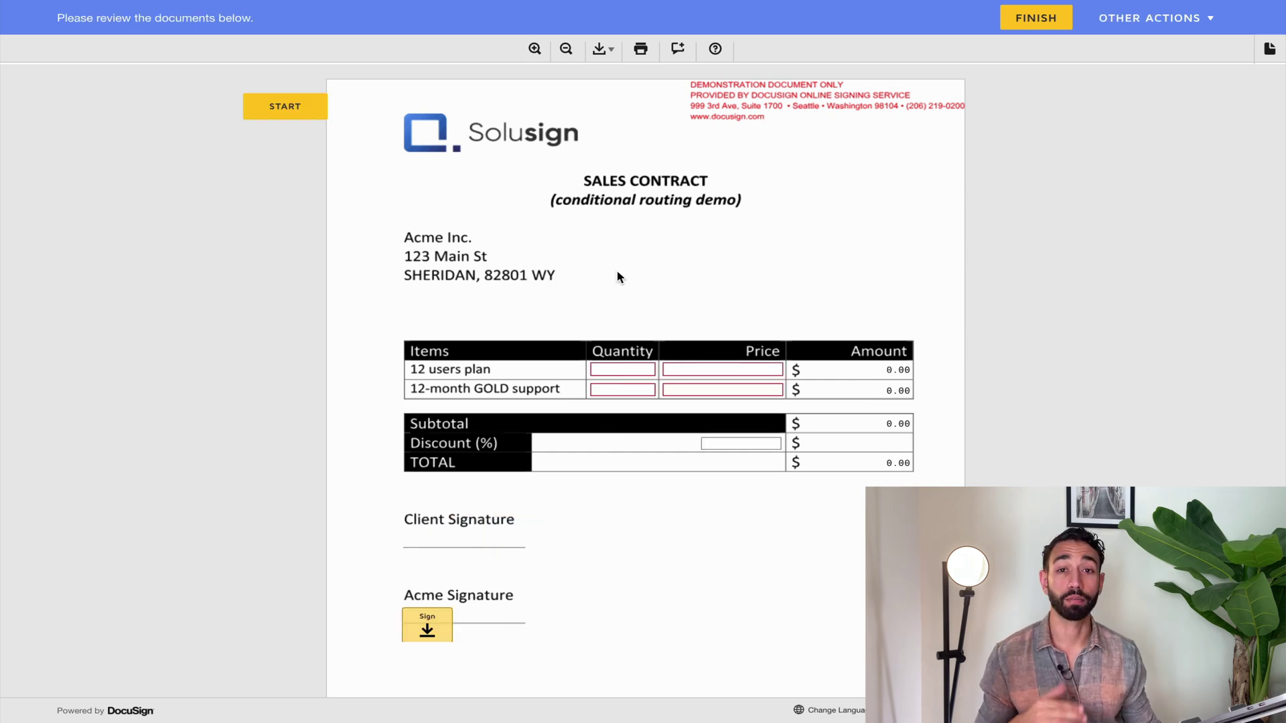
Fill the new contract copy with quantities 1, prices 100 and an 11% discount
click(605, 368)
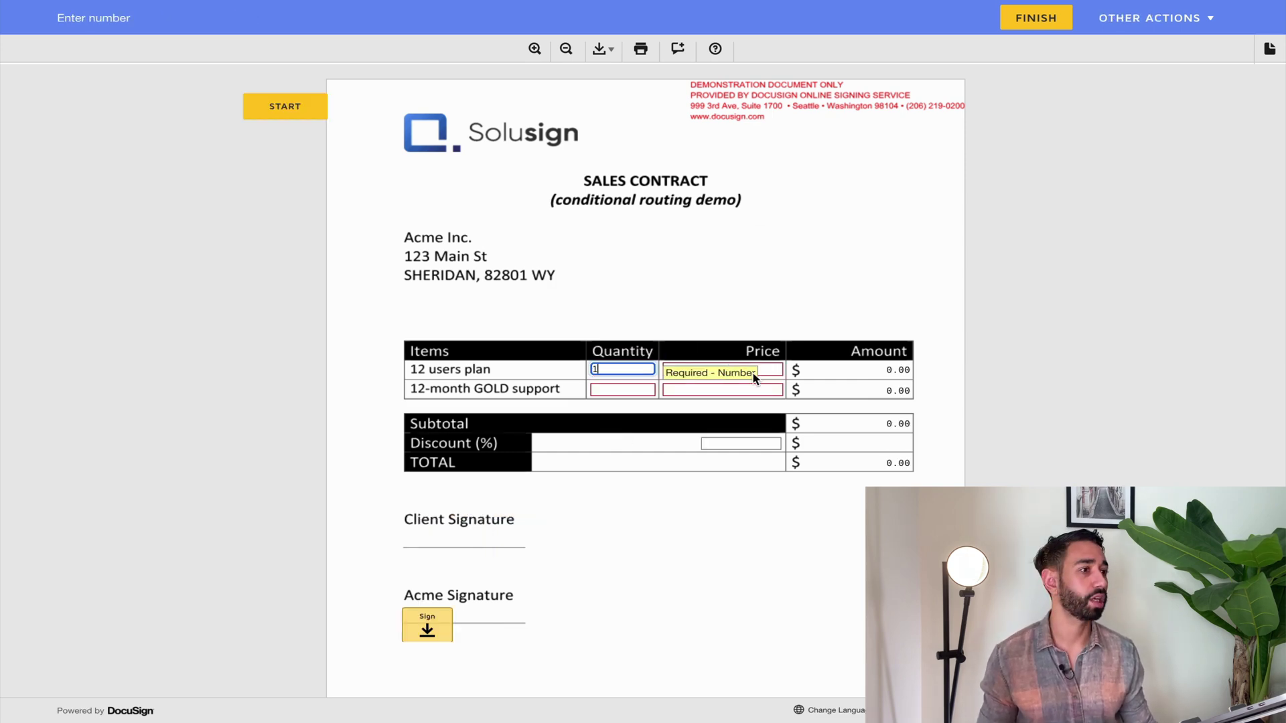
click(743, 369)
click(600, 388)
text(1)
key(Tab)
click(735, 337)
click(737, 444)
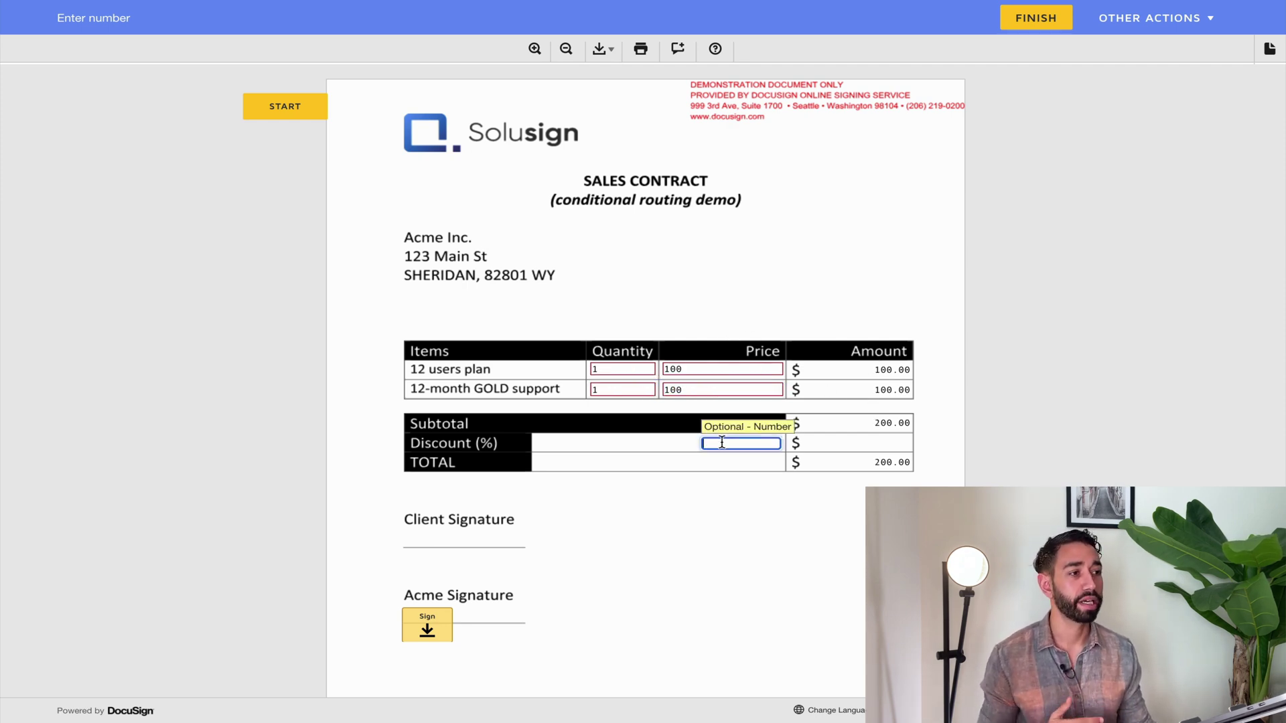
text(11)
click(767, 595)
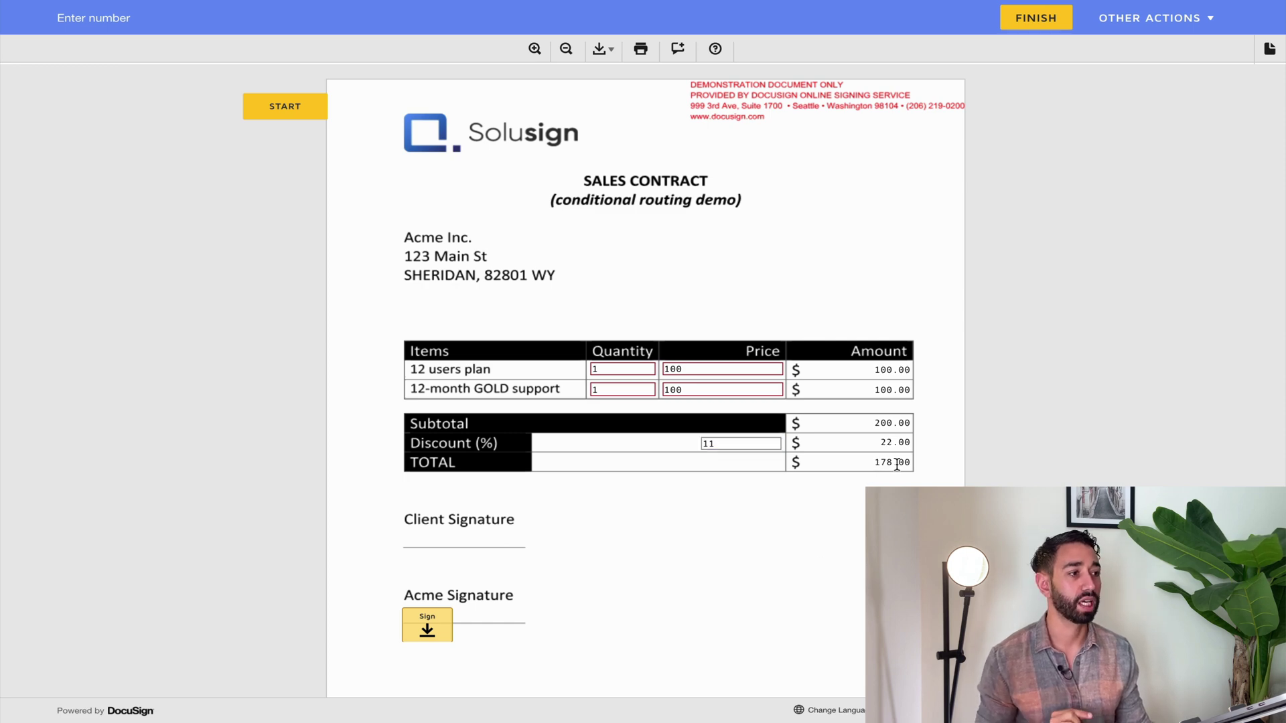
Sign the Acme signature line and finish the contract
scroll(547, 526, down, 2)
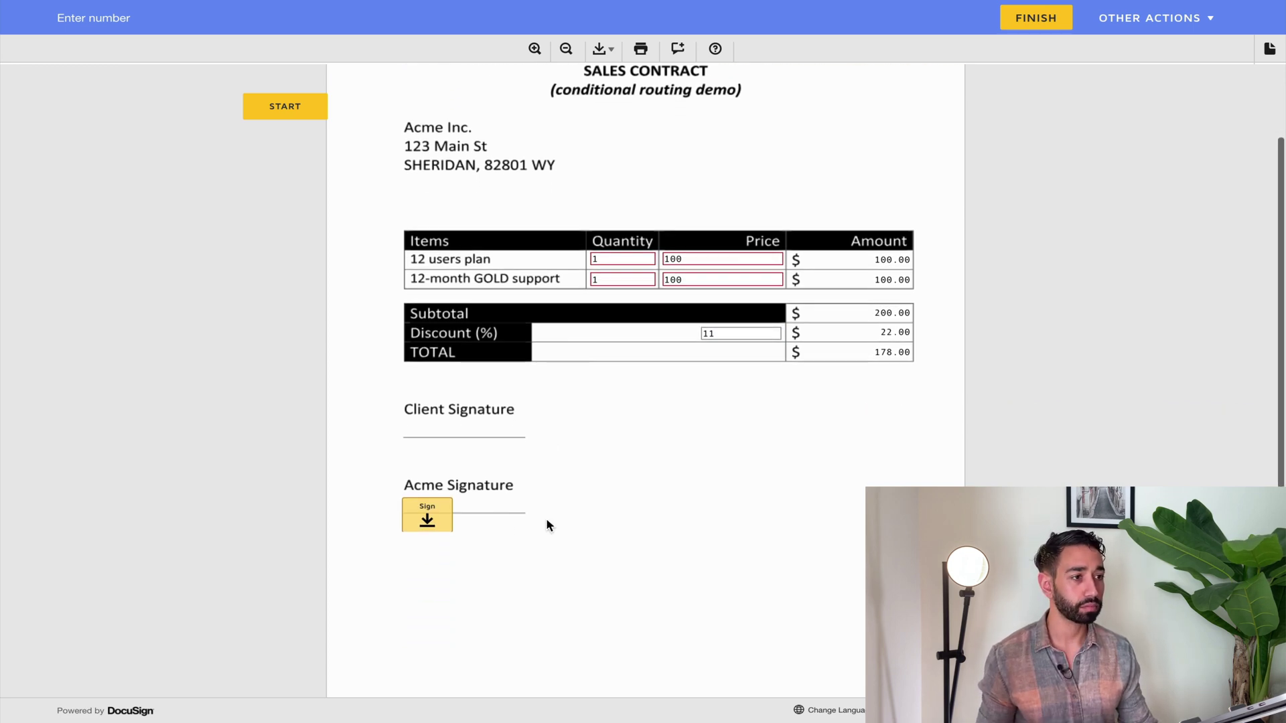
click(428, 519)
scroll(428, 519, up, 2)
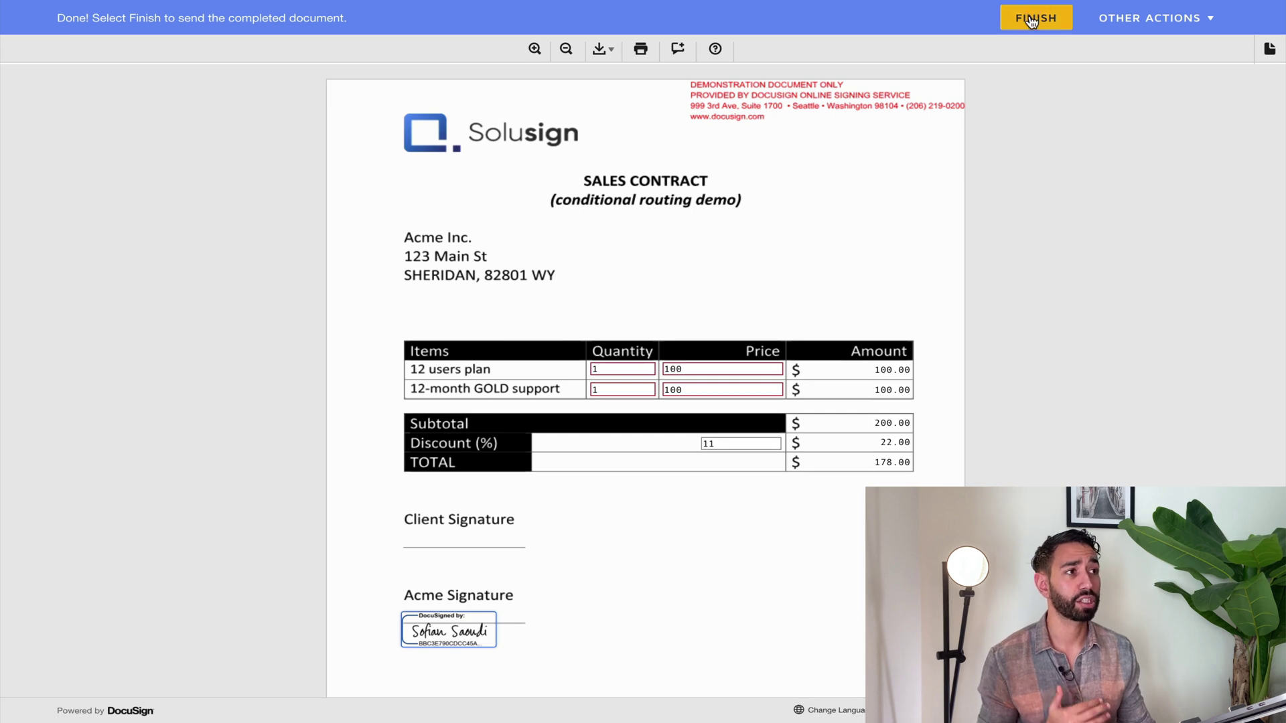
click(1032, 20)
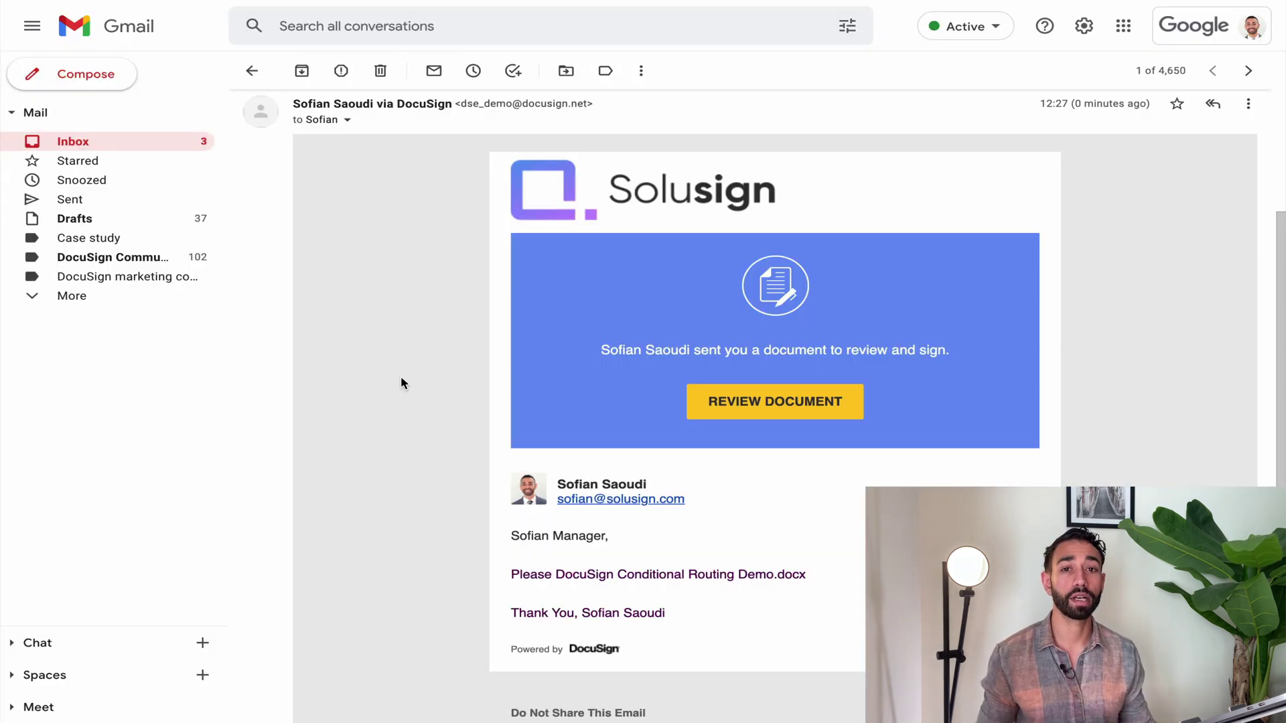
Verify the email's recipient is the sales manager, then open the document and accept electronic records
click(348, 121)
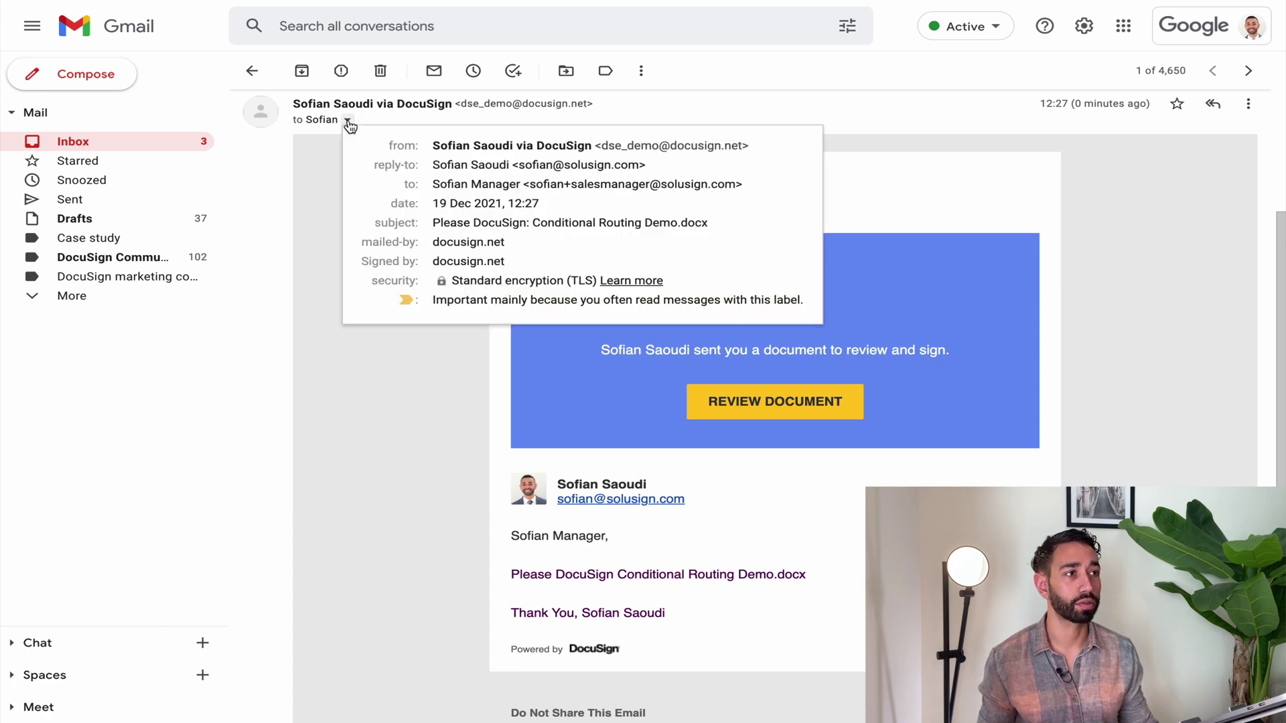
drag(529, 185, 692, 194)
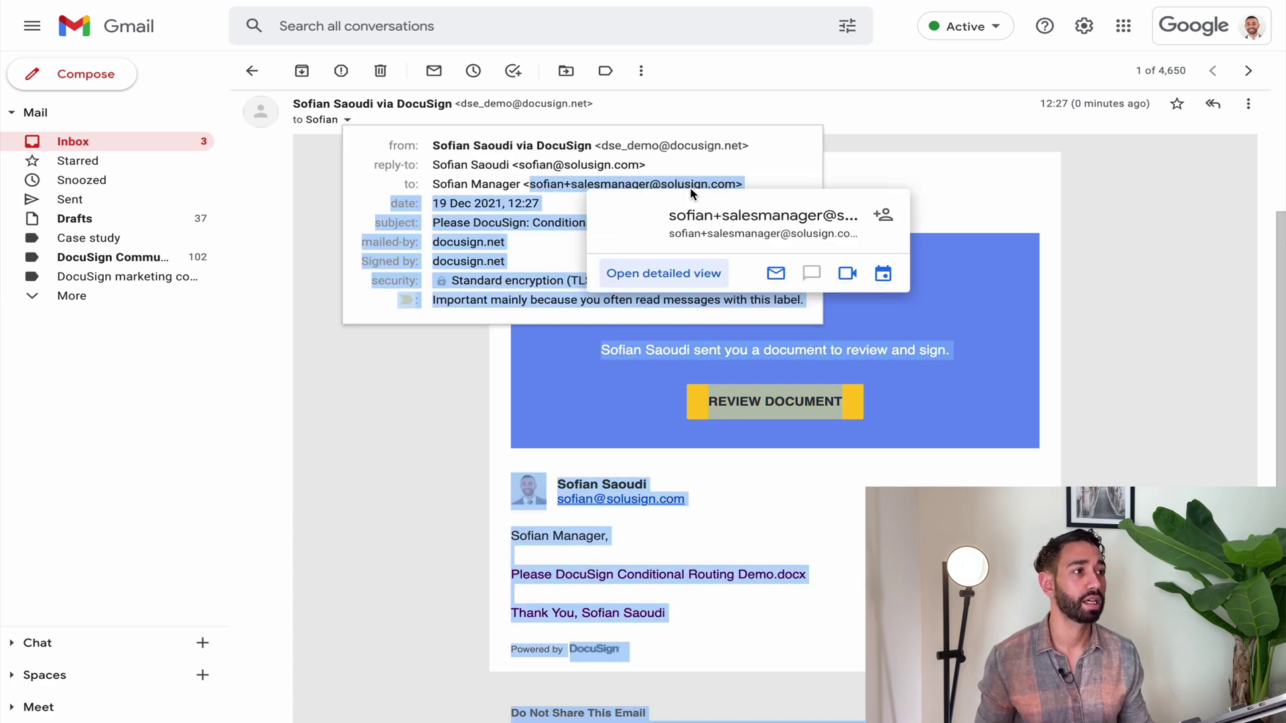
click(856, 181)
click(749, 401)
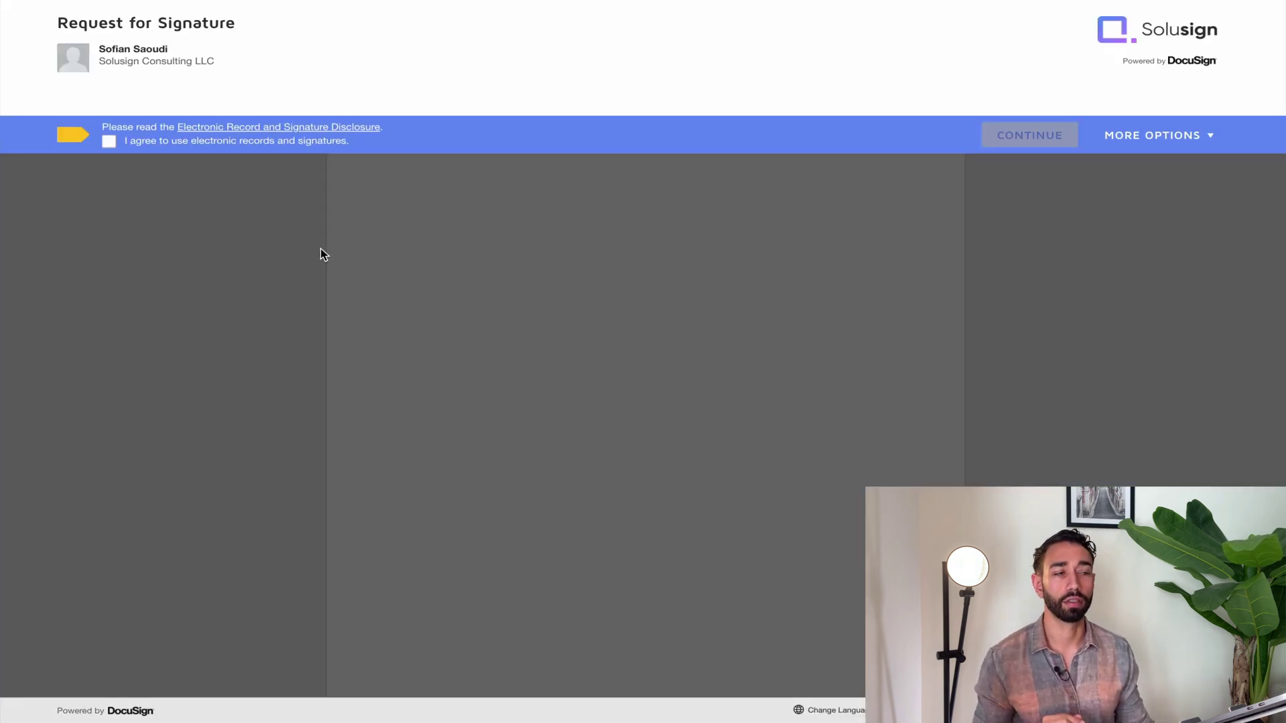
click(108, 140)
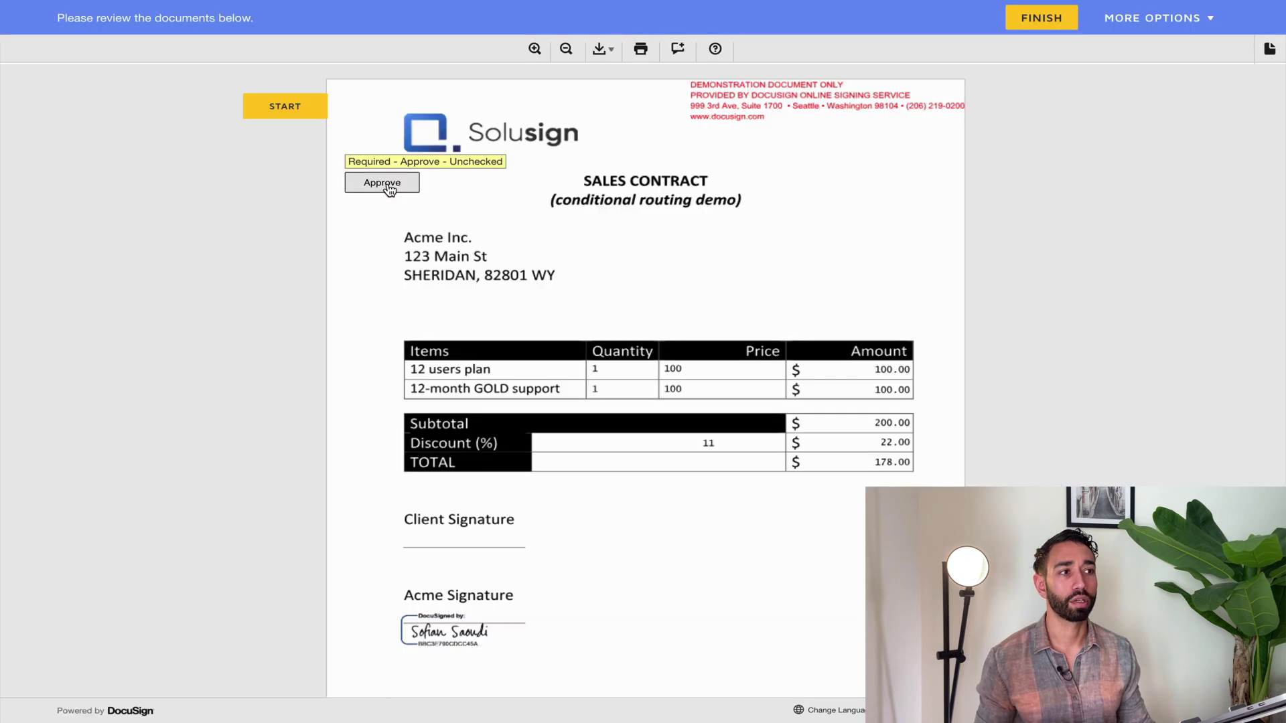